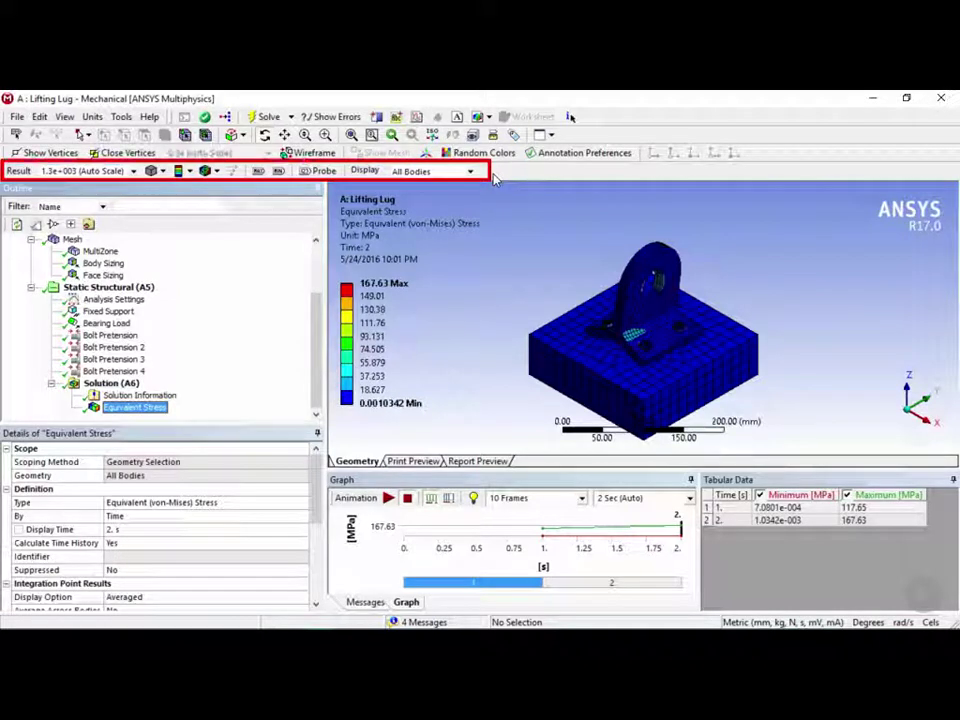
# Open the deformation scale list, currently set to 1.3e+003 Auto Scale.
pyautogui.click(133, 172)
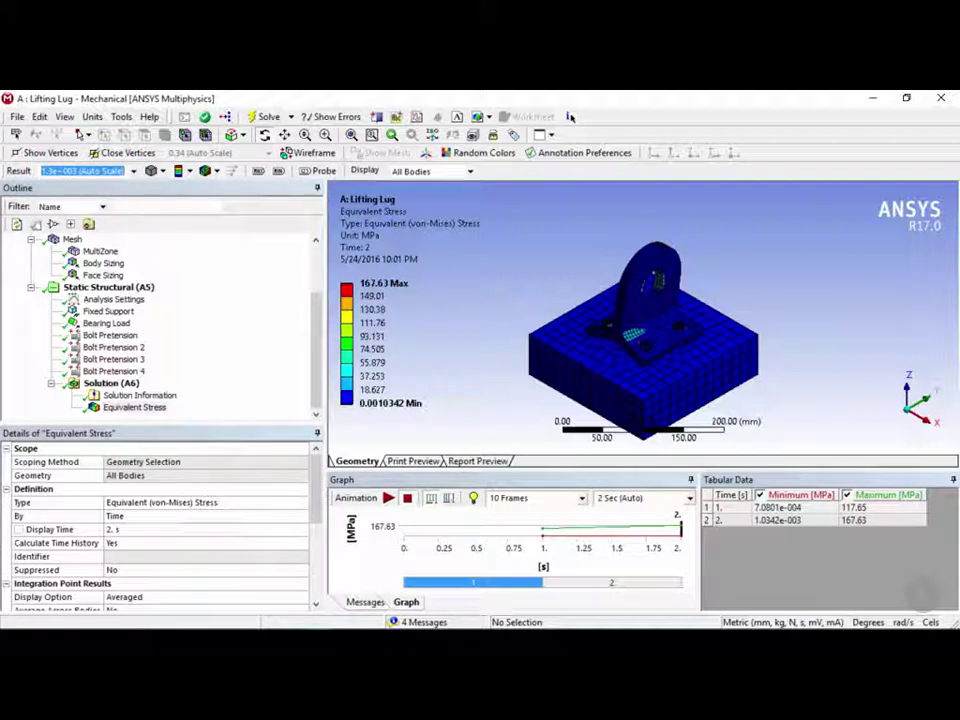
pyautogui.click(136, 171)
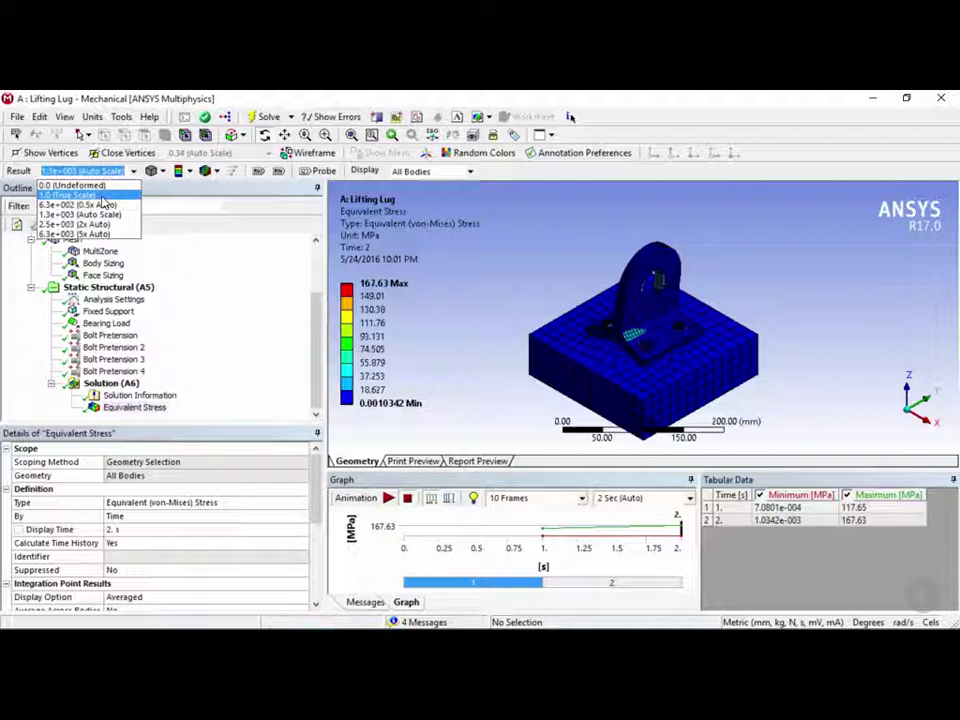
# View the stress at 1.0 True Scale near the plate edge, then restore 1.3e+003 Auto Scale.
pyautogui.click(100, 196)
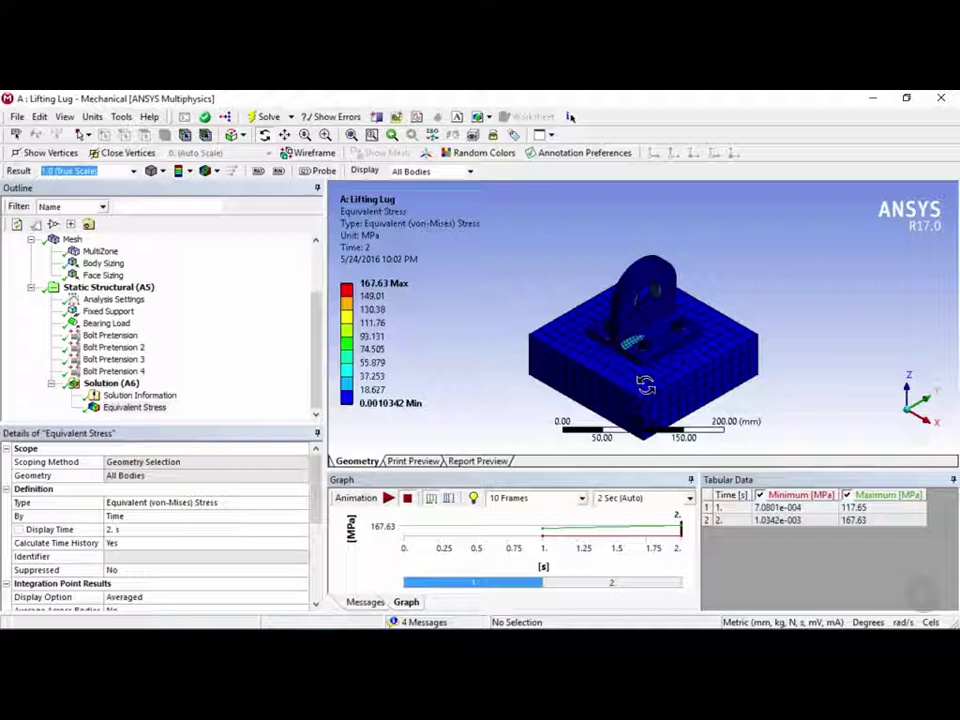
pyautogui.scroll(5, 670, 374)
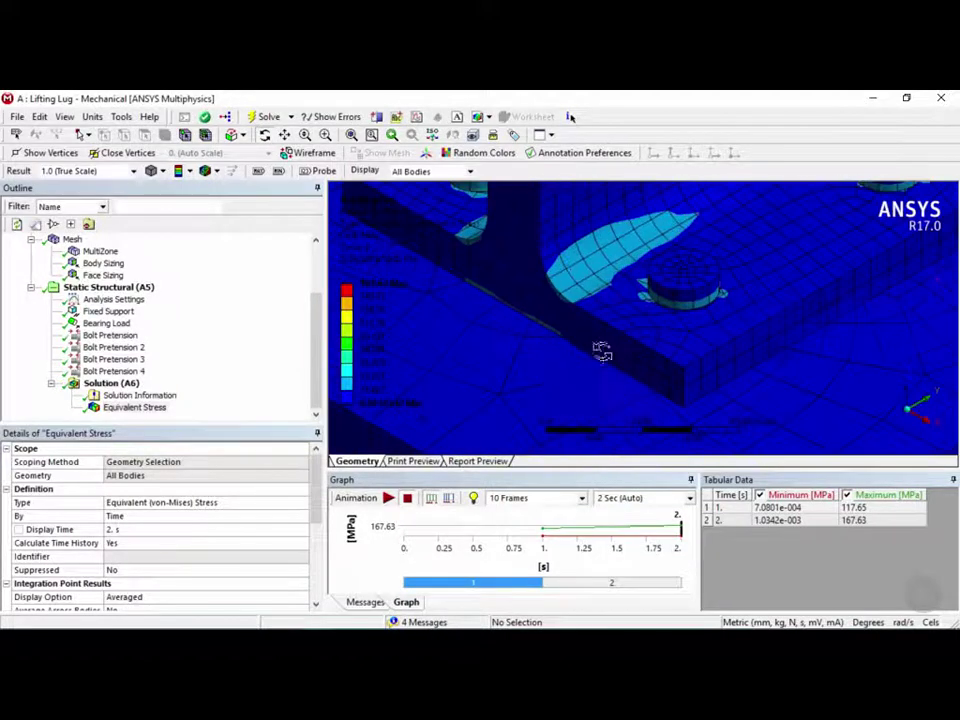
pyautogui.scroll(4, 613, 330)
pyautogui.scroll(-4, 645, 340)
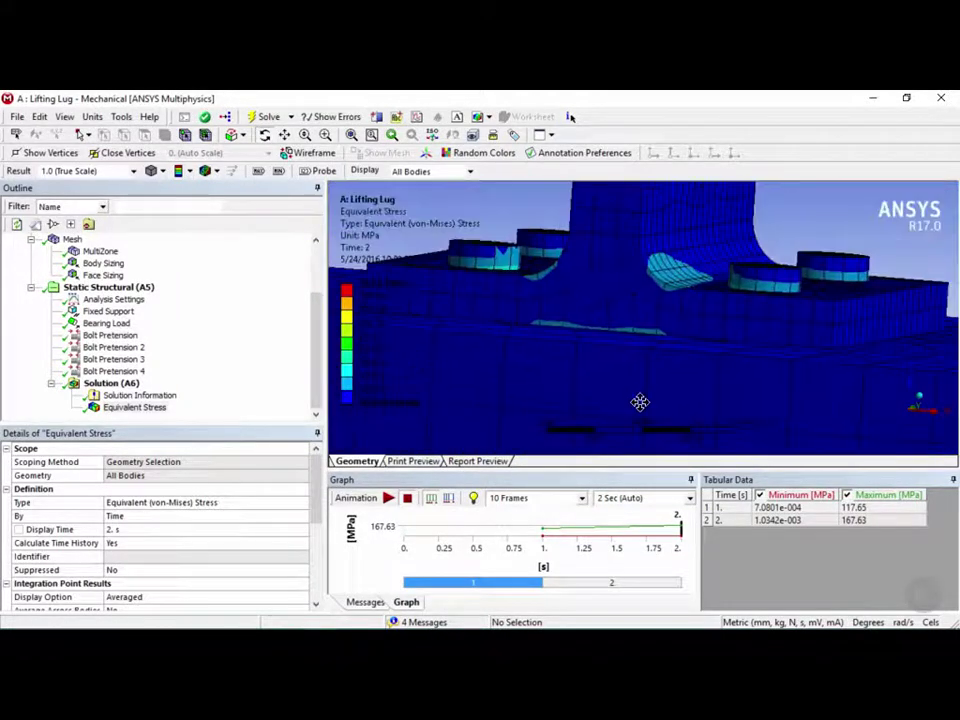
pyautogui.scroll(4, 625, 390)
pyautogui.scroll(-5, 618, 382)
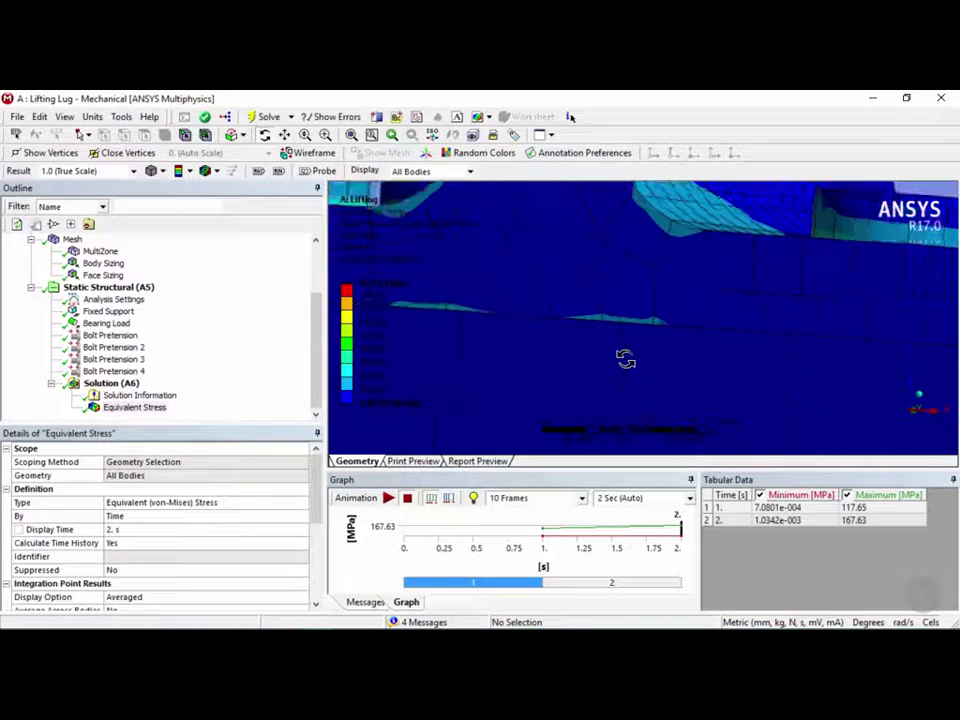
pyautogui.click(100, 171)
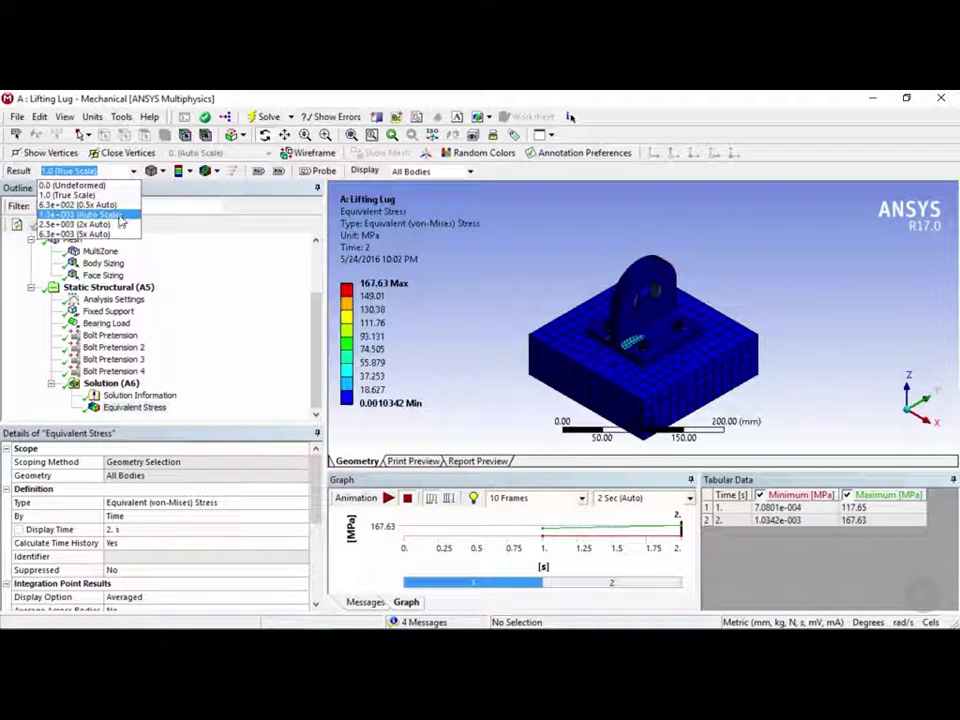
pyautogui.click(119, 215)
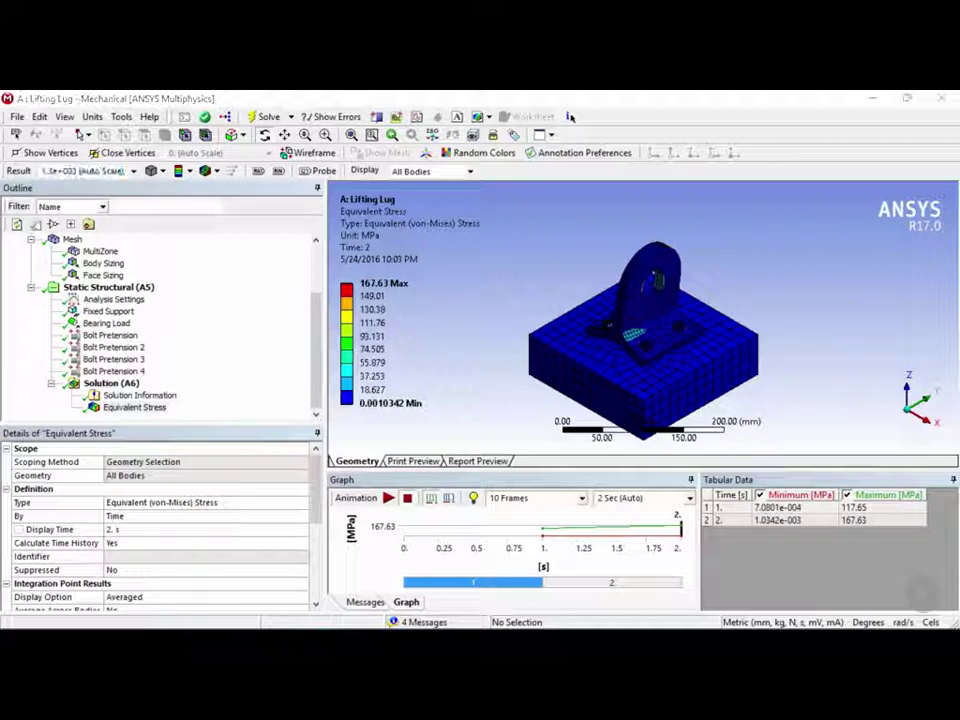
# Display the equivalent stress as Capped IsoSurfaces and pick a Capped Isosurface toolbar option.
pyautogui.click(155, 172)
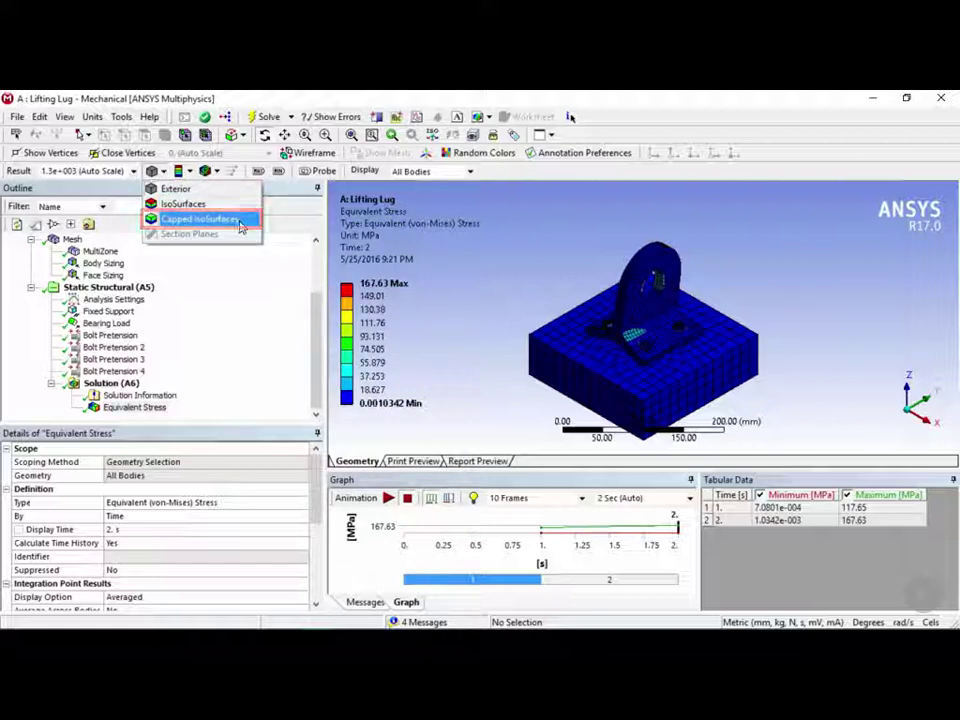
pyautogui.click(240, 222)
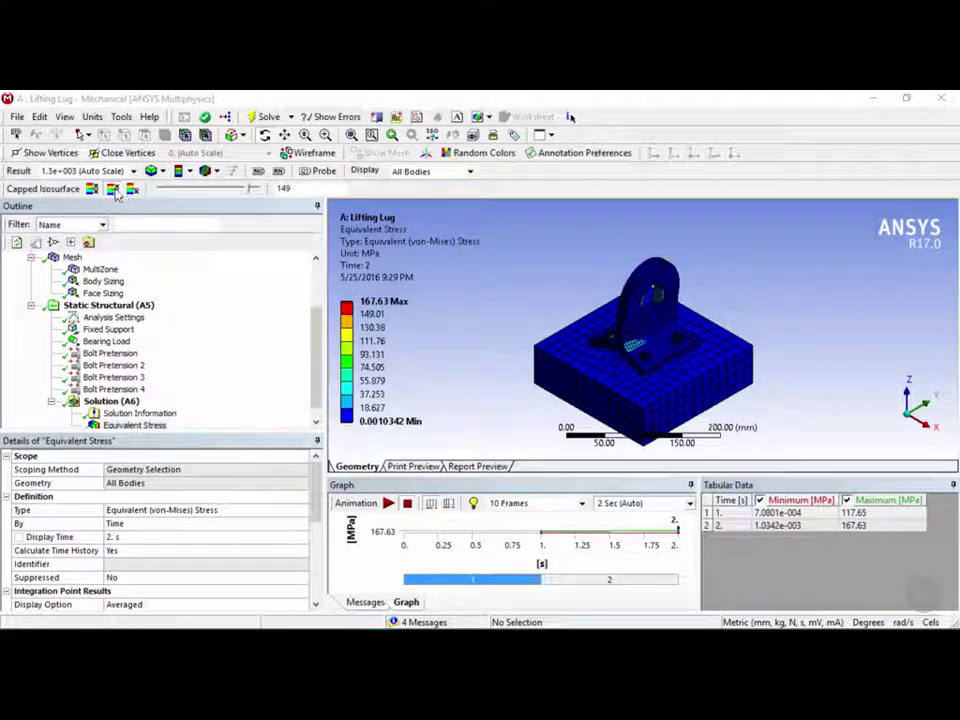
pyautogui.click(114, 190)
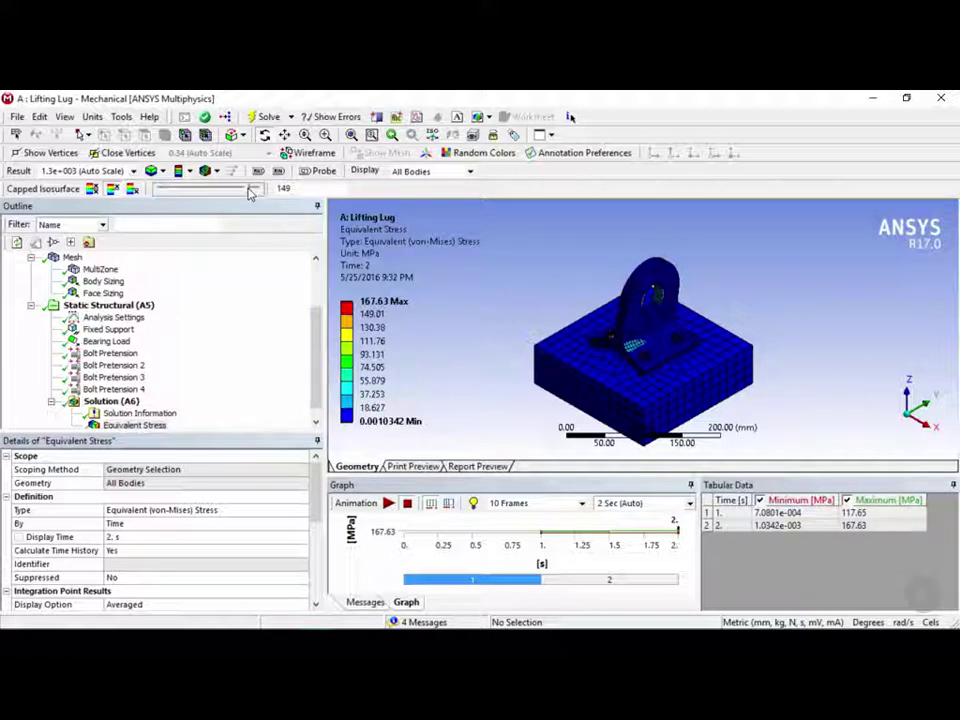
# Lower the capped isosurface stress threshold to 5.03.
pyautogui.moveTo(250, 193); pyautogui.dragTo(167, 196)
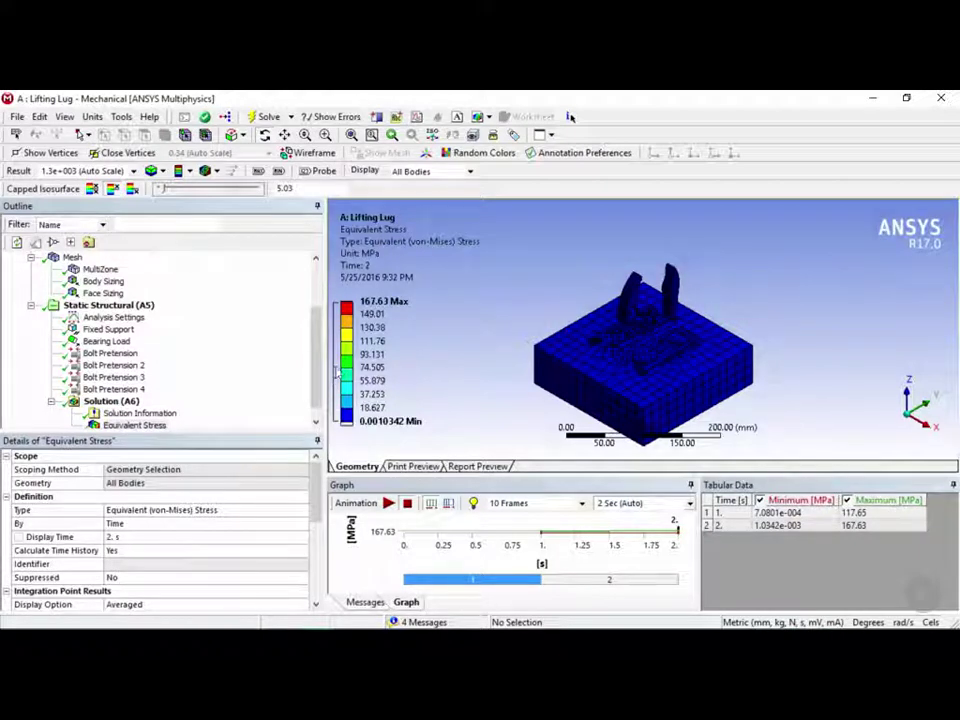
pyautogui.moveTo(365, 422)
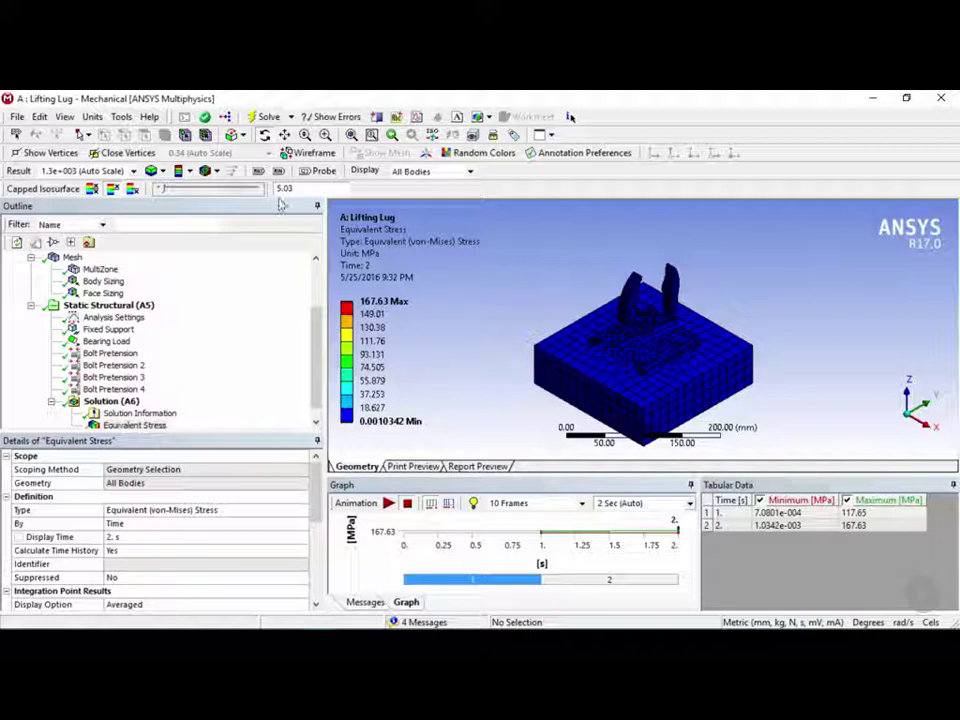
# Show the bottom capped isosurface at thresholds 31.9 and 78.8, then return to Exterior display.
pyautogui.click(134, 190)
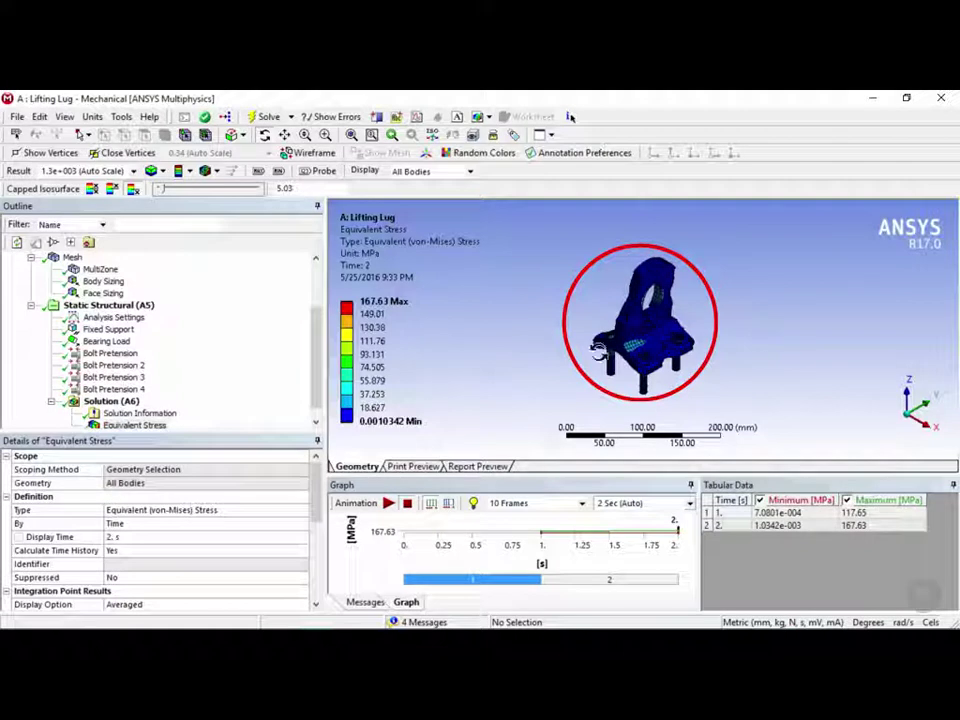
pyautogui.moveTo(597, 349); pyautogui.dragTo(236, 208)
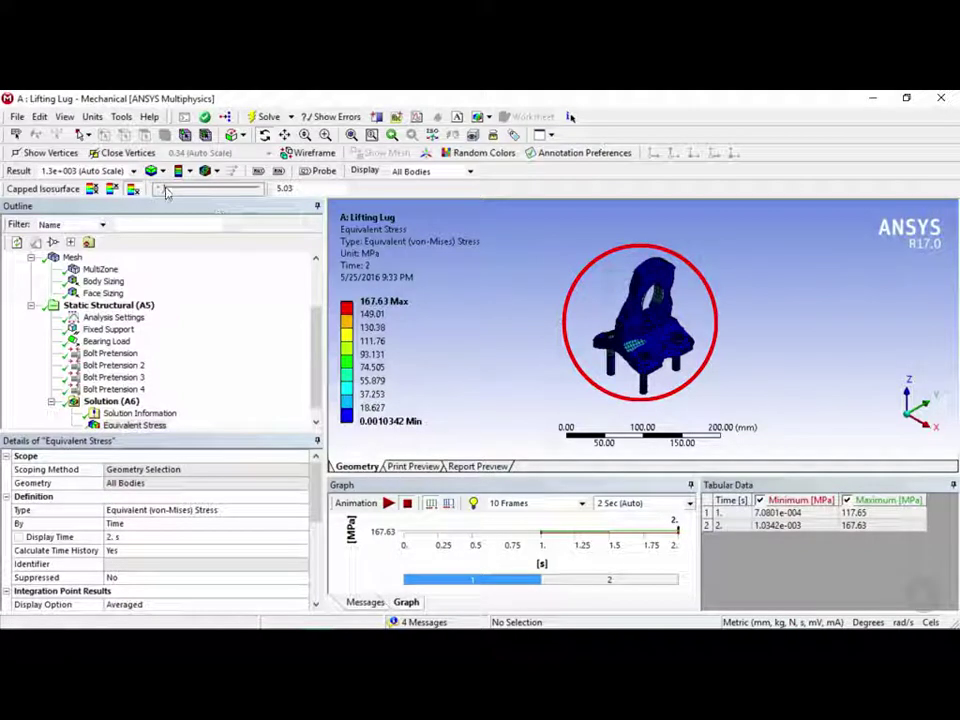
pyautogui.moveTo(166, 193); pyautogui.dragTo(184, 193)
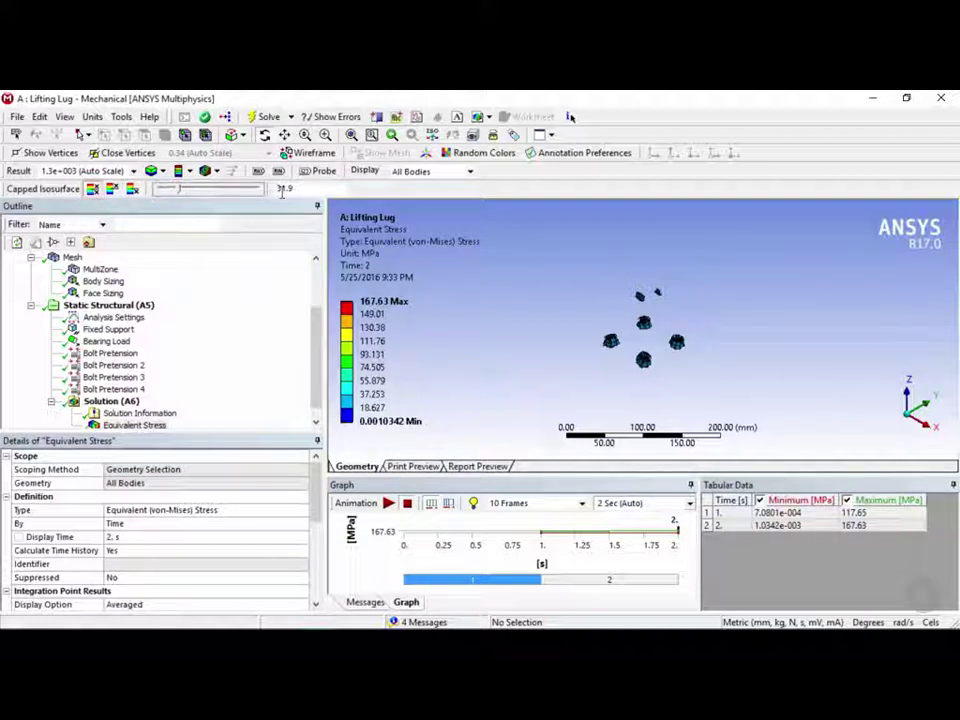
pyautogui.moveTo(180, 189); pyautogui.dragTo(206, 191)
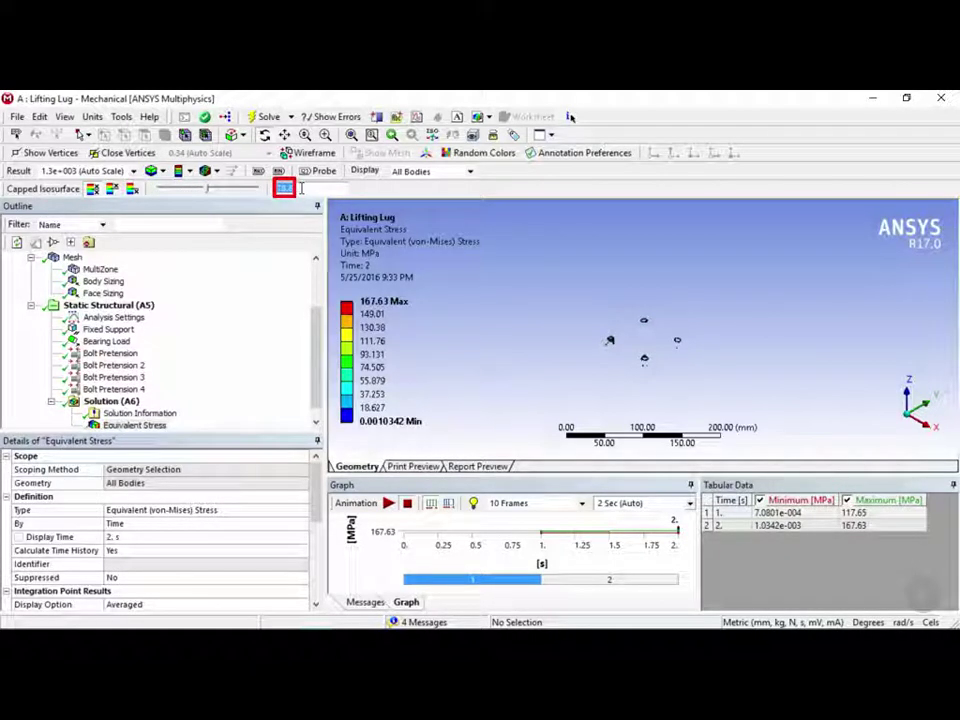
pyautogui.click(157, 189)
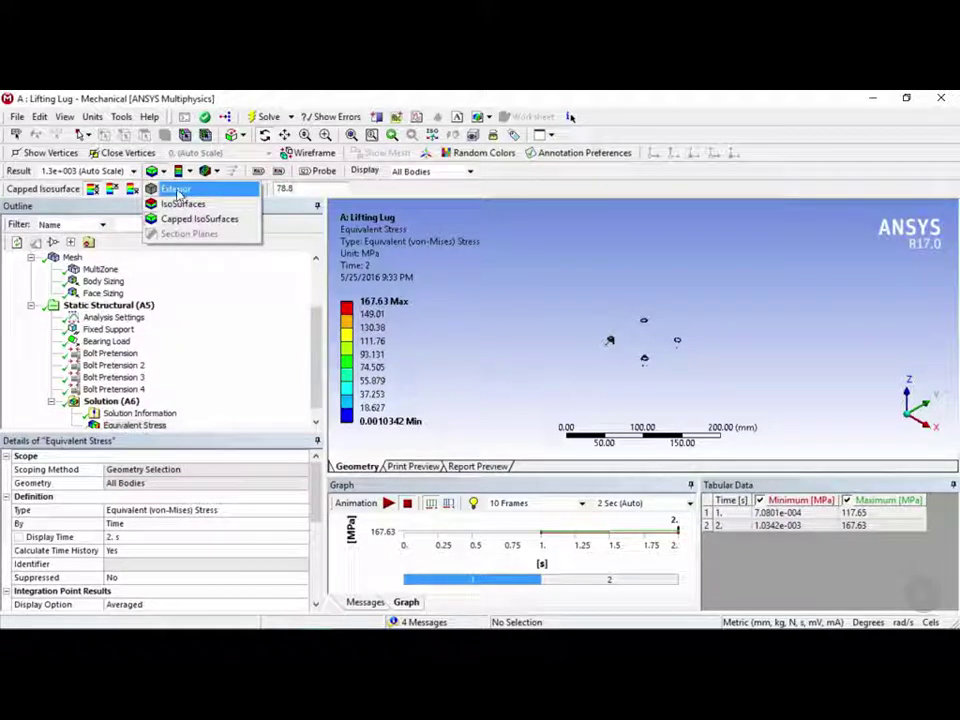
pyautogui.click(173, 189)
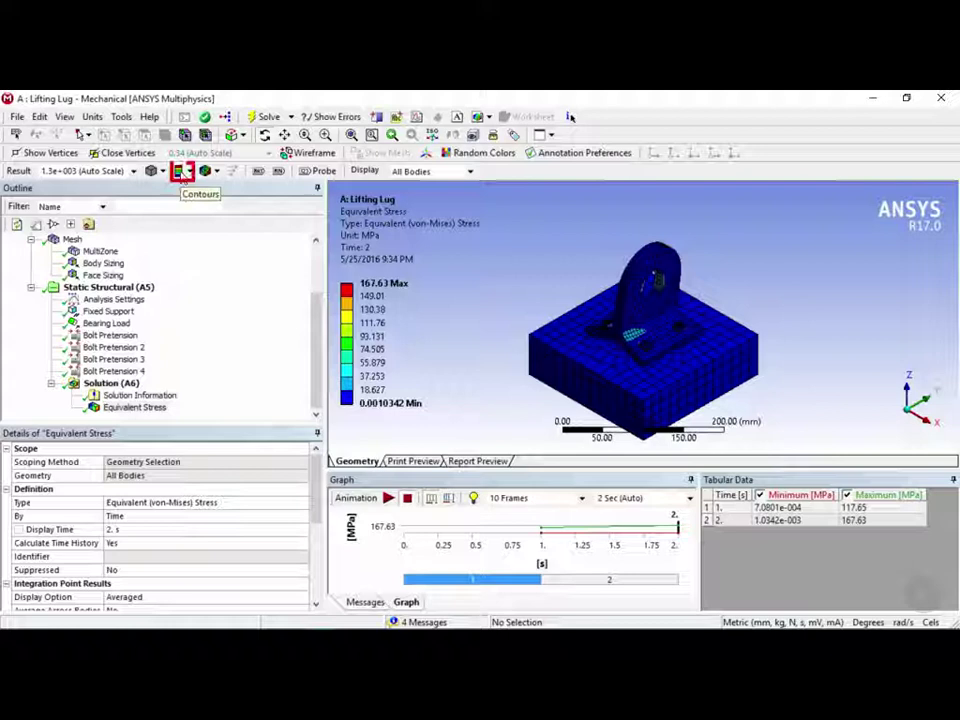
# Try Smooth Contours and Solid Fill on the stress plot, then switch back to Contour Bands.
pyautogui.click(184, 172)
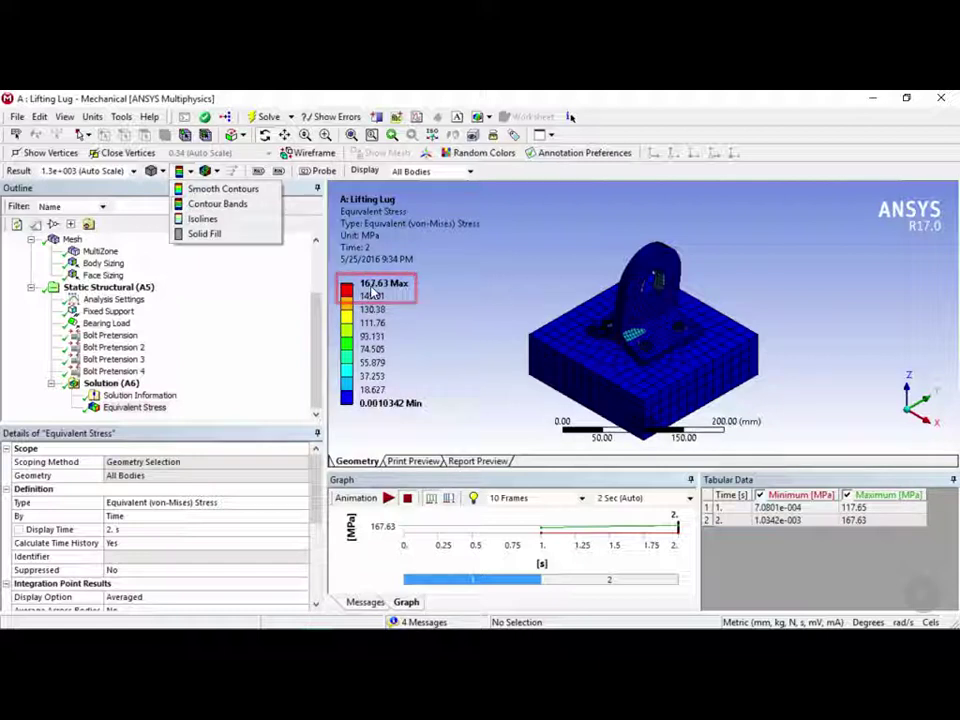
pyautogui.click(254, 196)
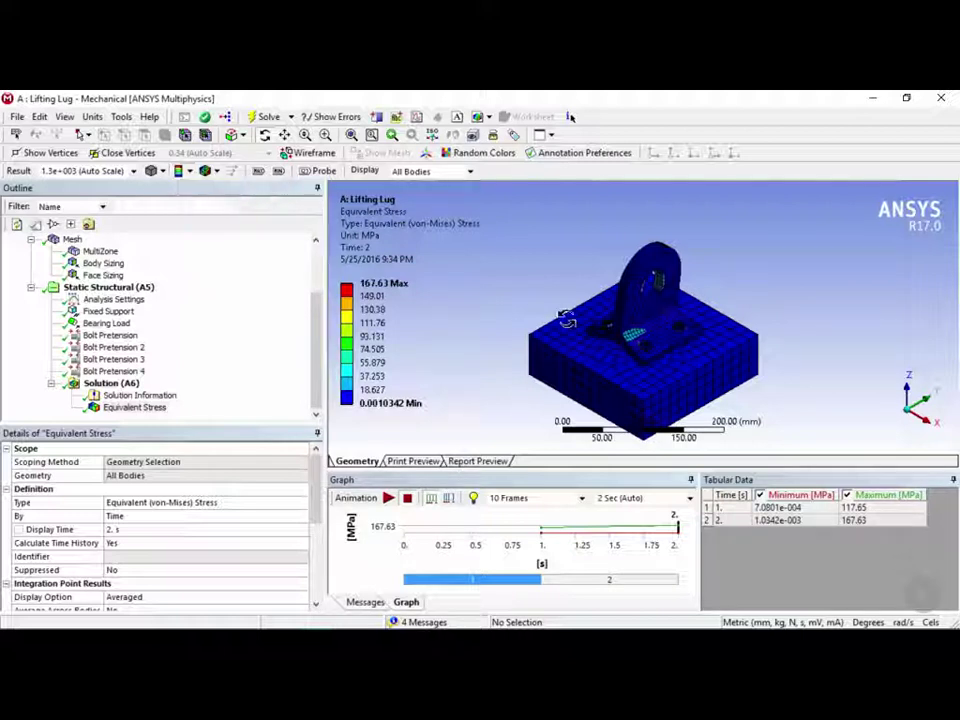
pyautogui.scroll(5, 621, 340)
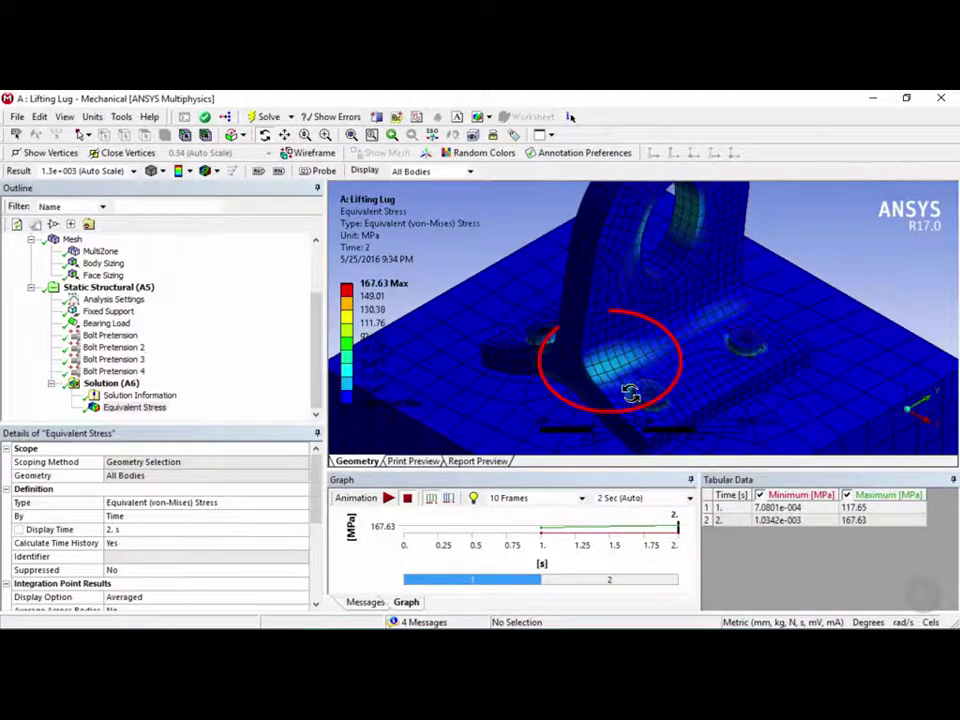
pyautogui.click(190, 171)
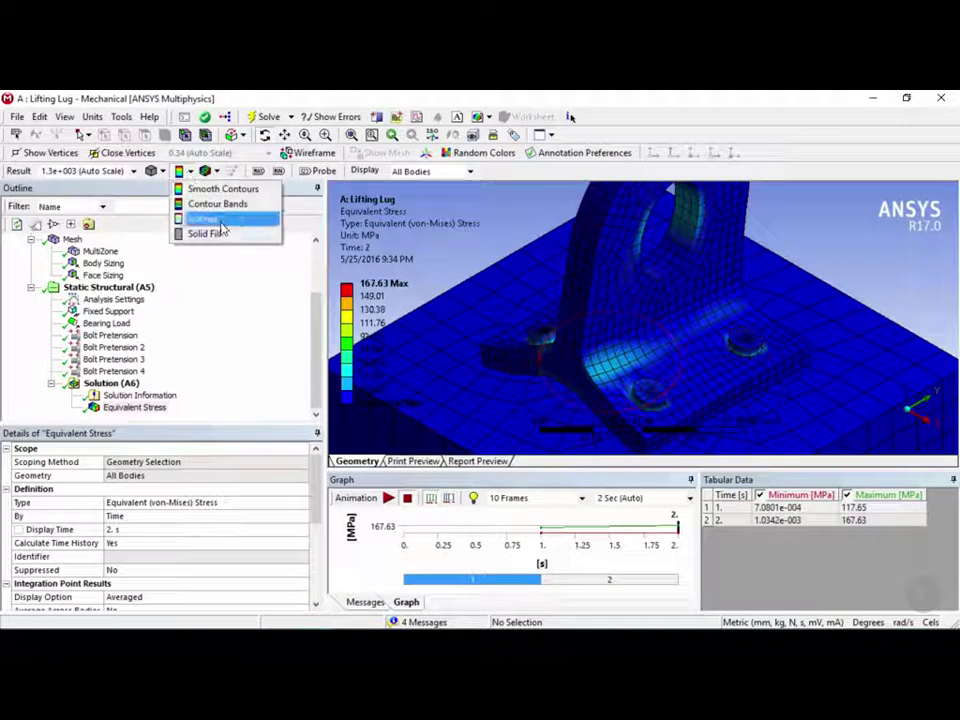
pyautogui.click(212, 232)
pyautogui.click(188, 173)
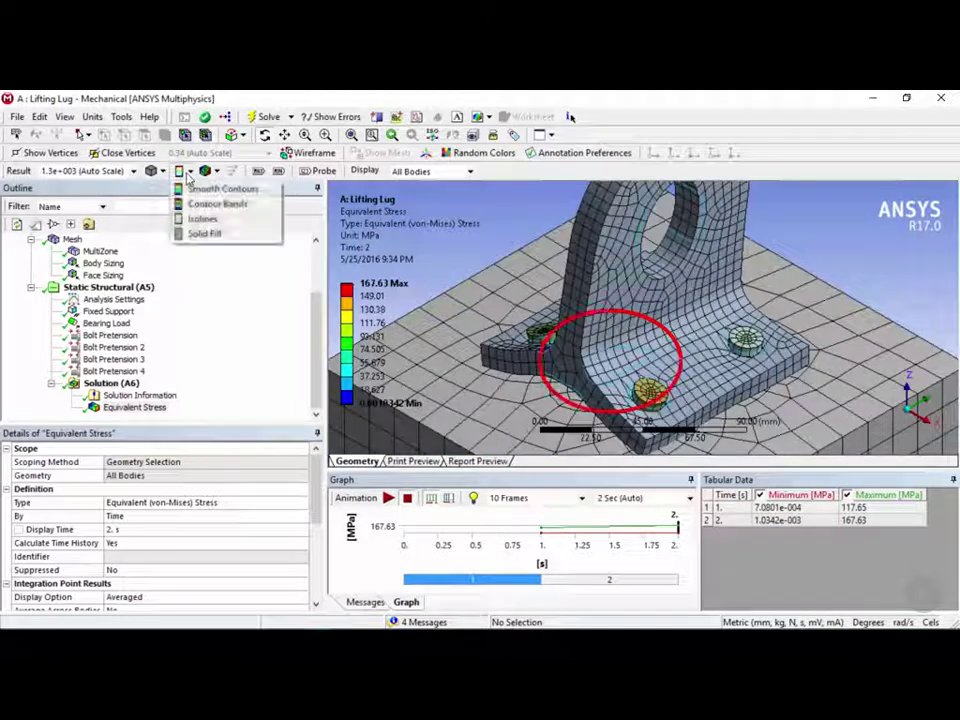
pyautogui.click(227, 240)
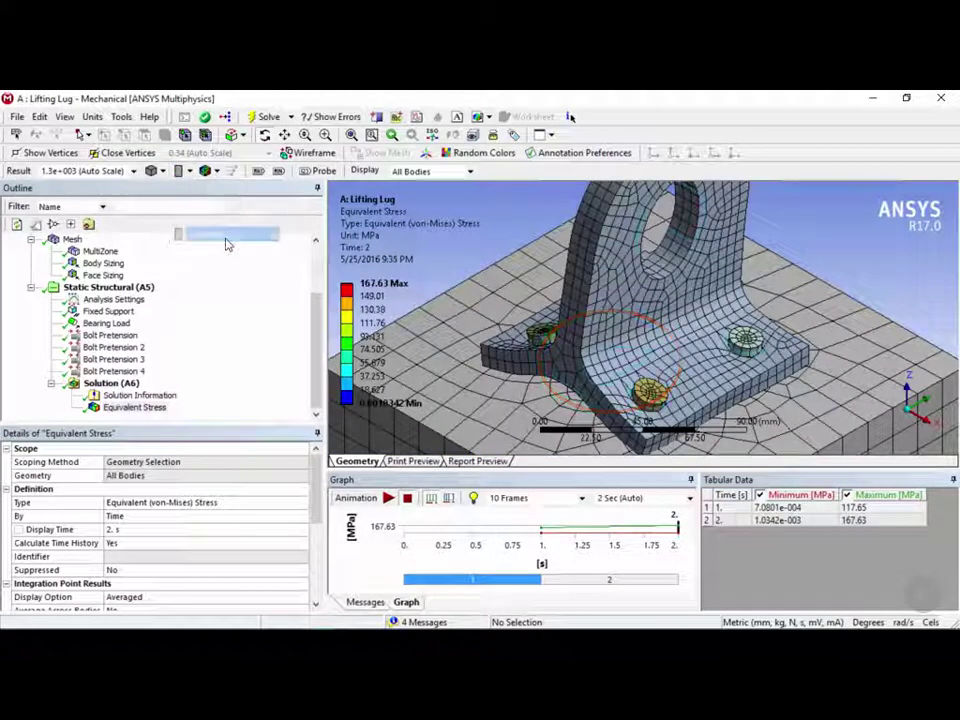
pyautogui.click(189, 172)
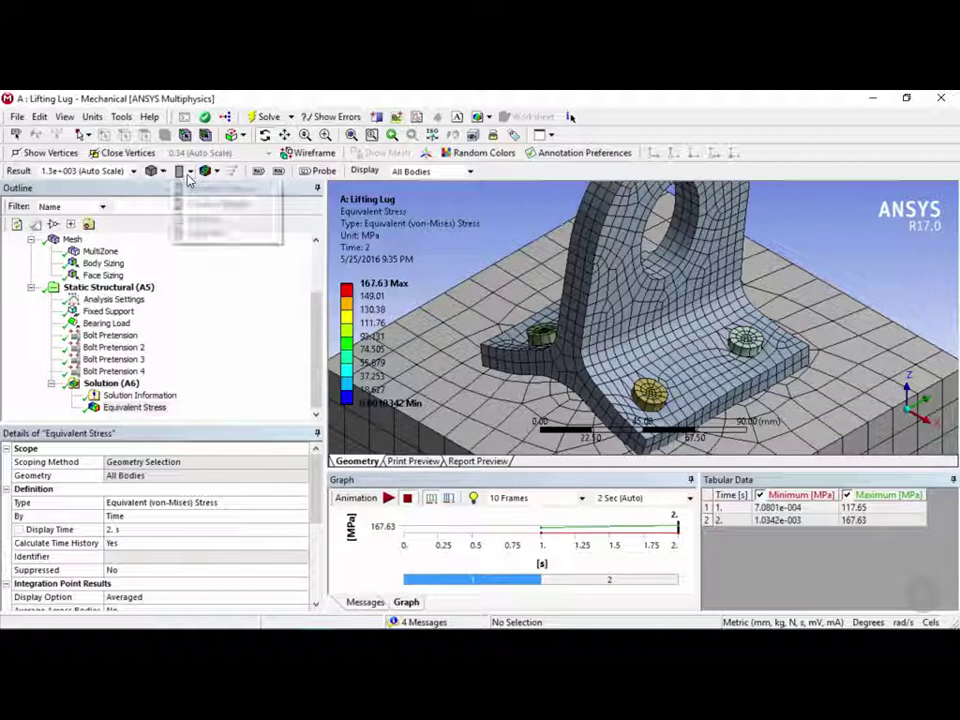
pyautogui.click(249, 206)
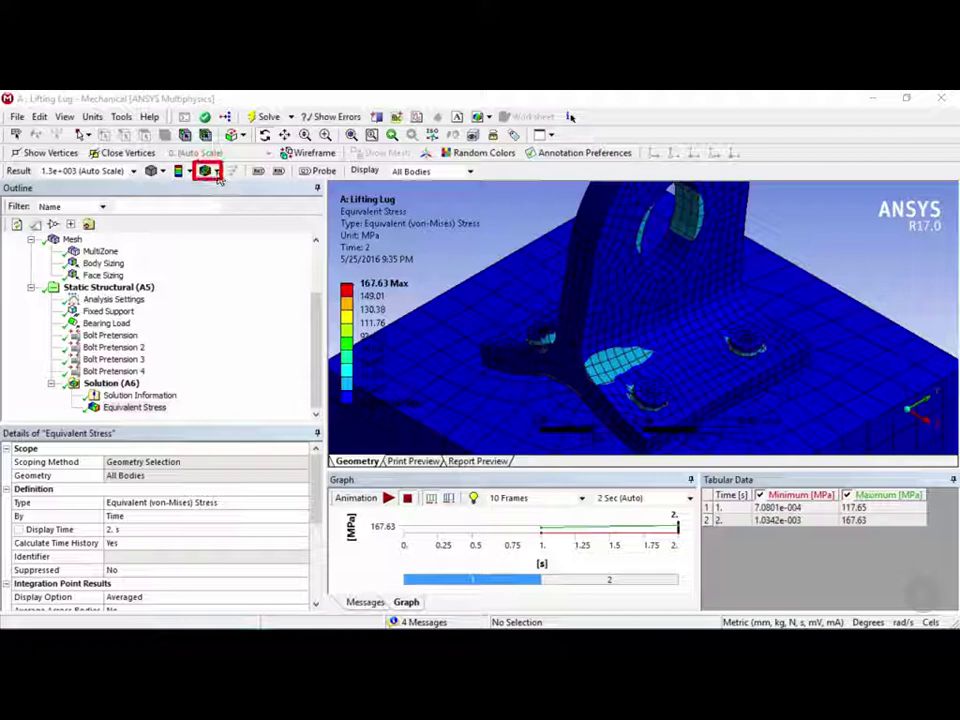
# Overlay the undeformed model on the stress plot and view it from another angle.
pyautogui.click(217, 173)
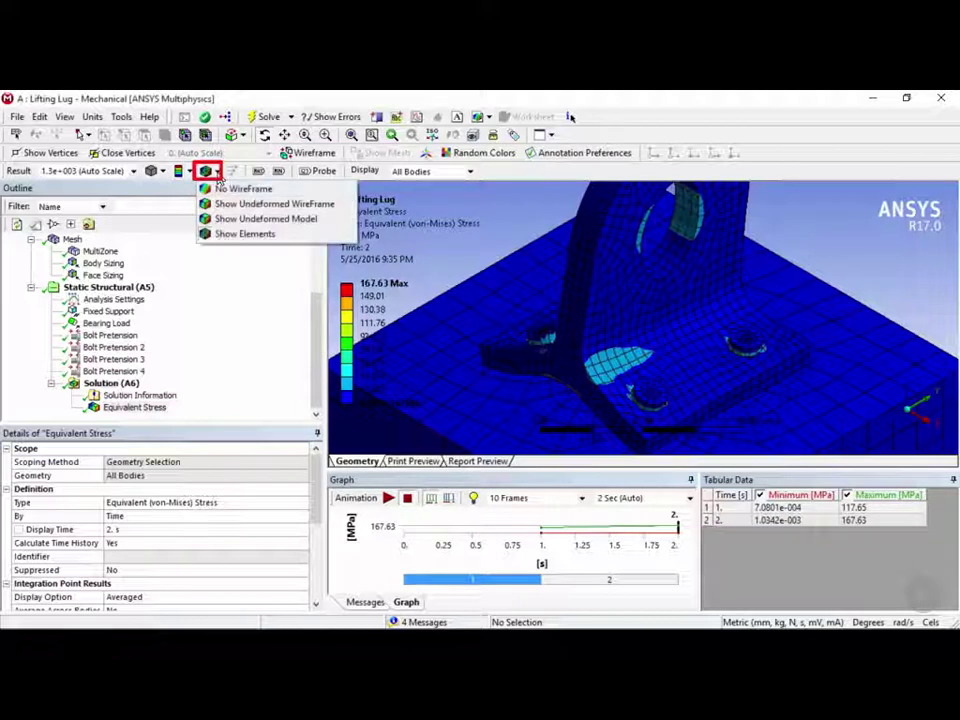
pyautogui.click(307, 226)
pyautogui.moveTo(430, 258)
pyautogui.mouseDown()
pyautogui.moveTo(560, 345)
pyautogui.moveTo(574, 379)
pyautogui.moveTo(602, 377)
pyautogui.moveTo(589, 347)
pyautogui.moveTo(606, 321)
pyautogui.moveTo(561, 285)
pyautogui.mouseUp()
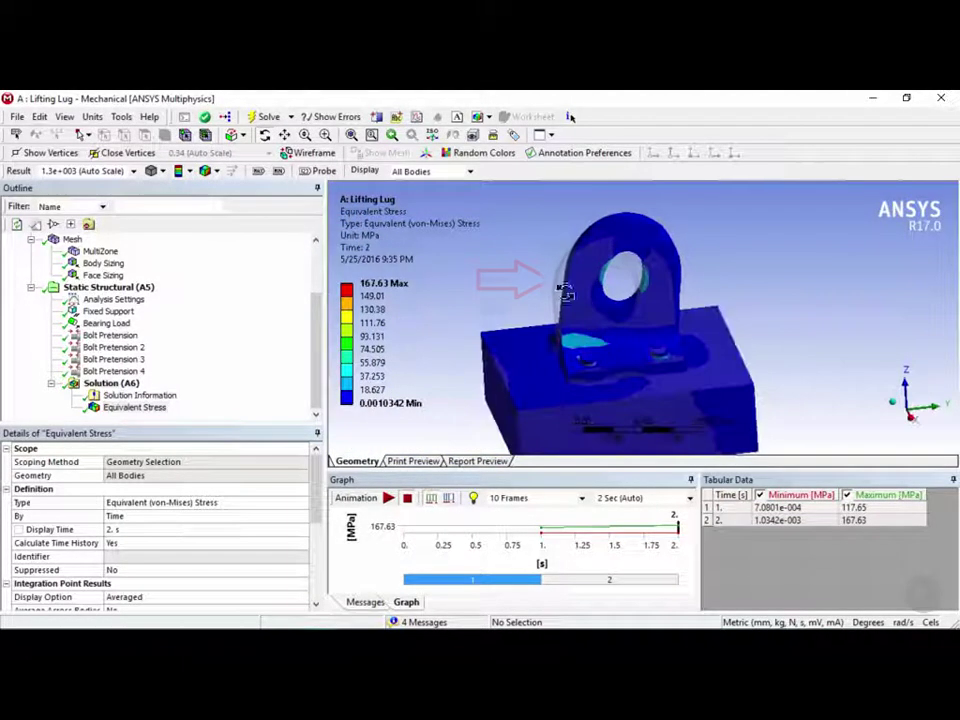
# Try the undeformed wireframe overlay, then set No WireFrame and view the lug's top.
pyautogui.click(214, 172)
pyautogui.click(272, 204)
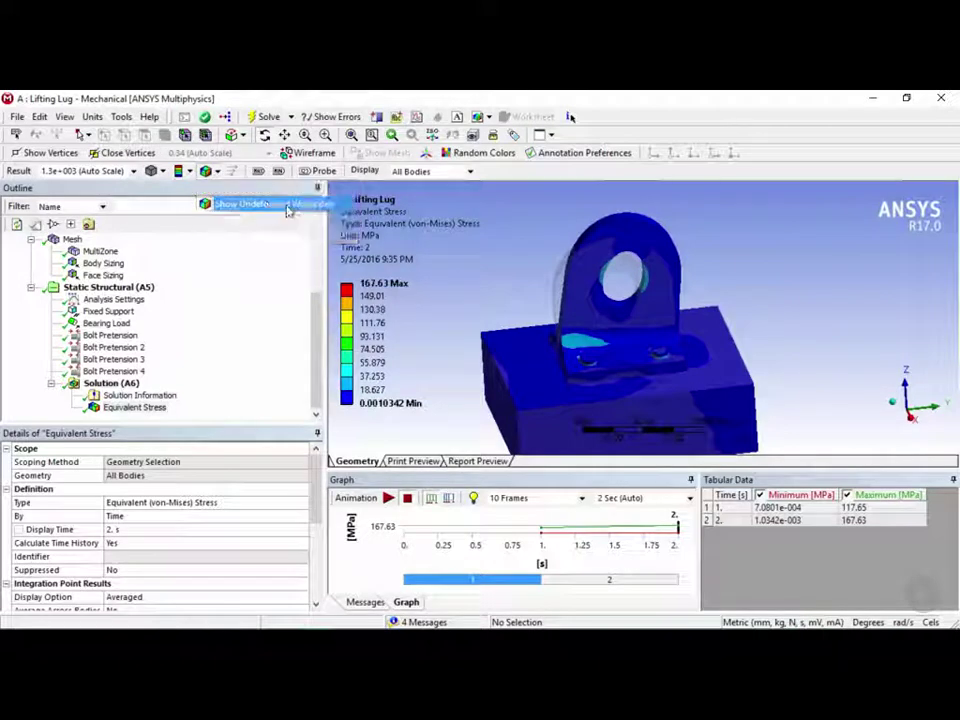
pyautogui.moveTo(606, 377); pyautogui.dragTo(590, 352)
pyautogui.moveTo(417, 213); pyautogui.dragTo(418, 264)
pyautogui.click(216, 171)
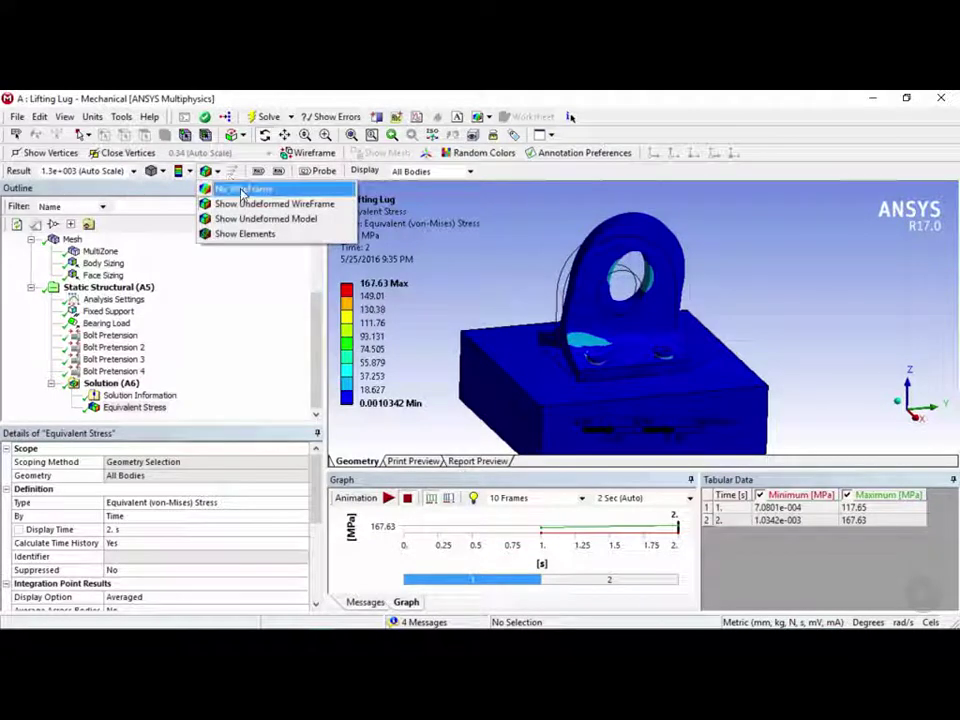
pyautogui.click(241, 191)
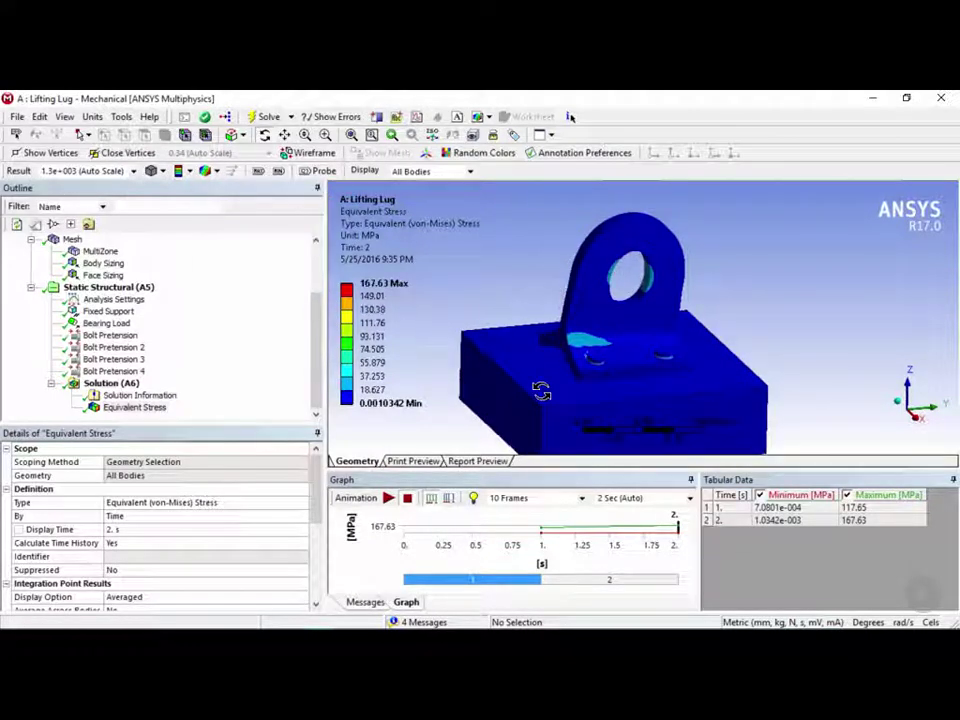
pyautogui.moveTo(541, 390)
pyautogui.mouseDown()
pyautogui.moveTo(582, 396)
pyautogui.moveTo(542, 392)
pyautogui.mouseUp()
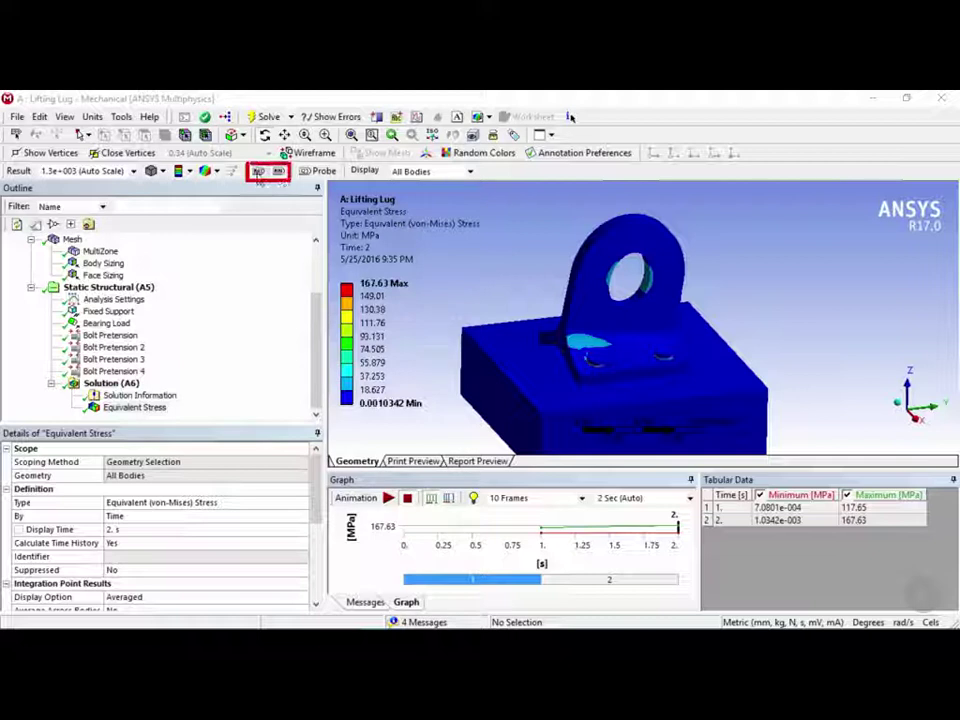
# Label the Max and Min equivalent stress locations on the lug.
pyautogui.click(261, 173)
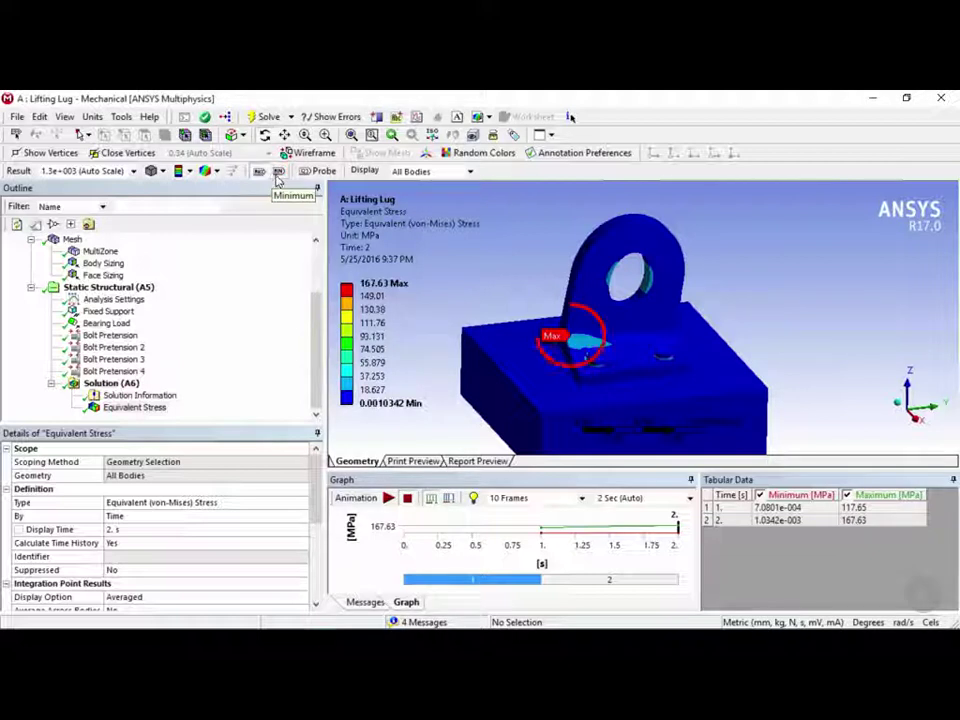
pyautogui.click(279, 174)
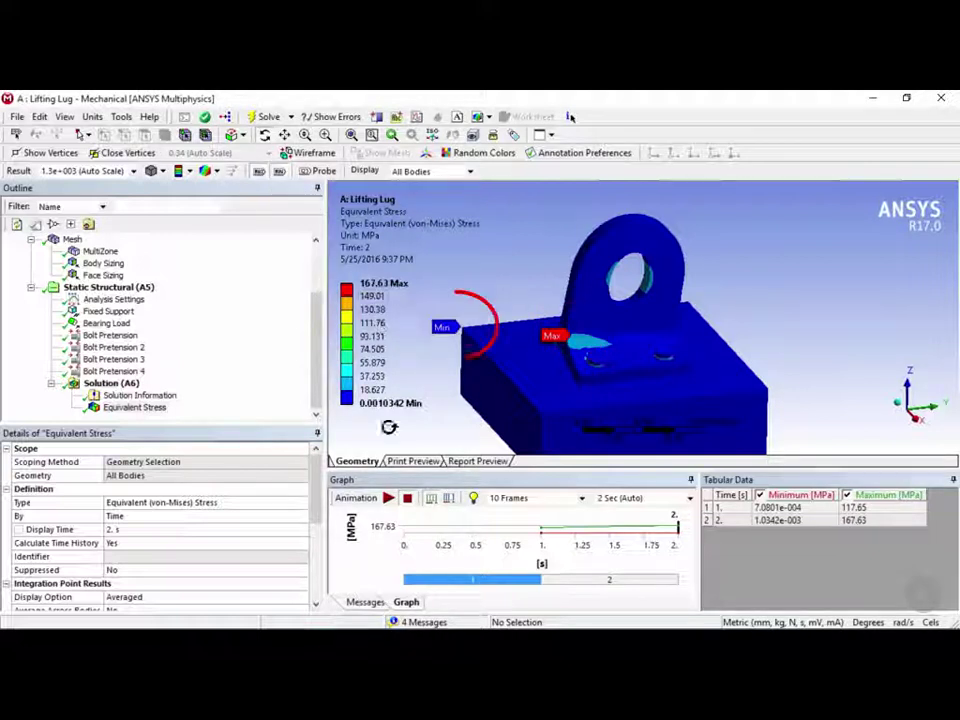
pyautogui.moveTo(549, 366); pyautogui.dragTo(589, 369, button='middle')
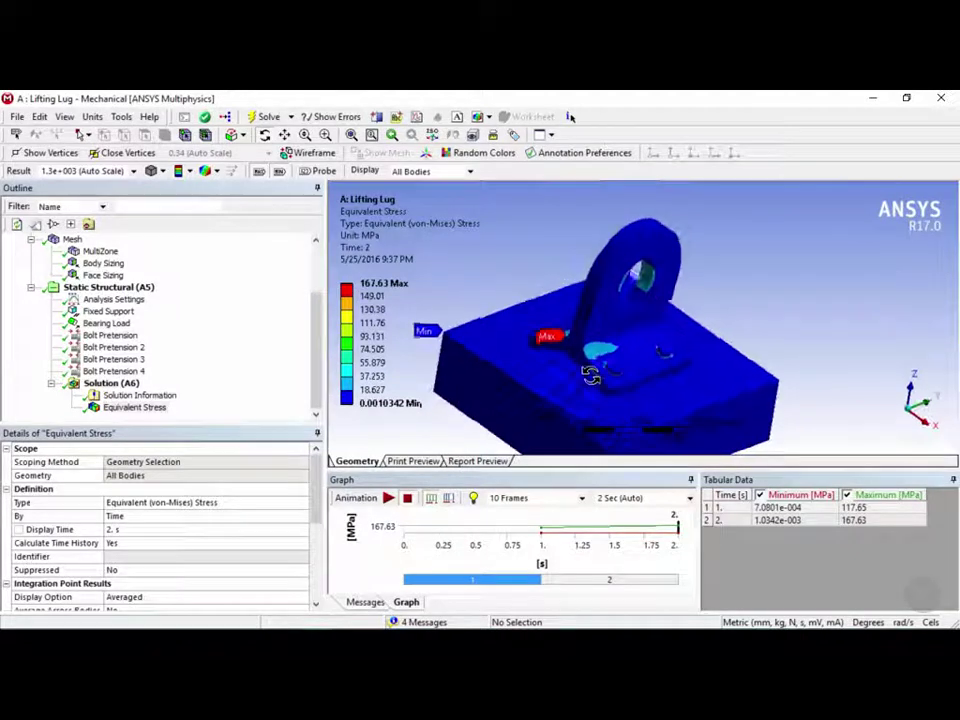
# Show mesh elements and probe the light-blue patch near the lug base, reading 27.248 MPa.
pyautogui.click(322, 172)
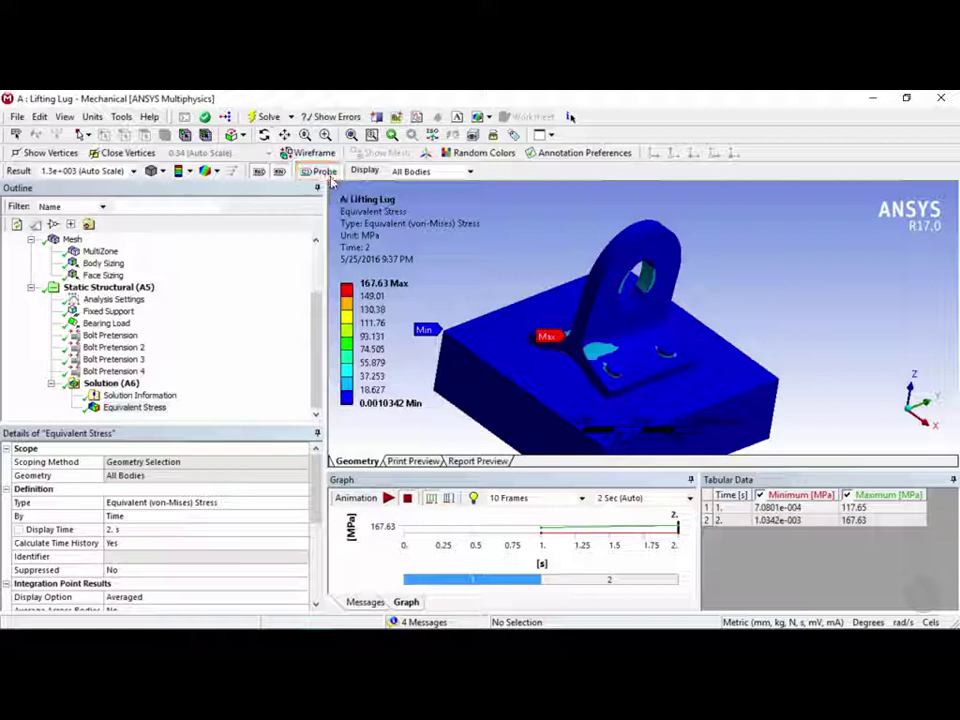
pyautogui.moveTo(457, 265); pyautogui.dragTo(597, 344, button='middle')
pyautogui.scroll(5, 550, 345)
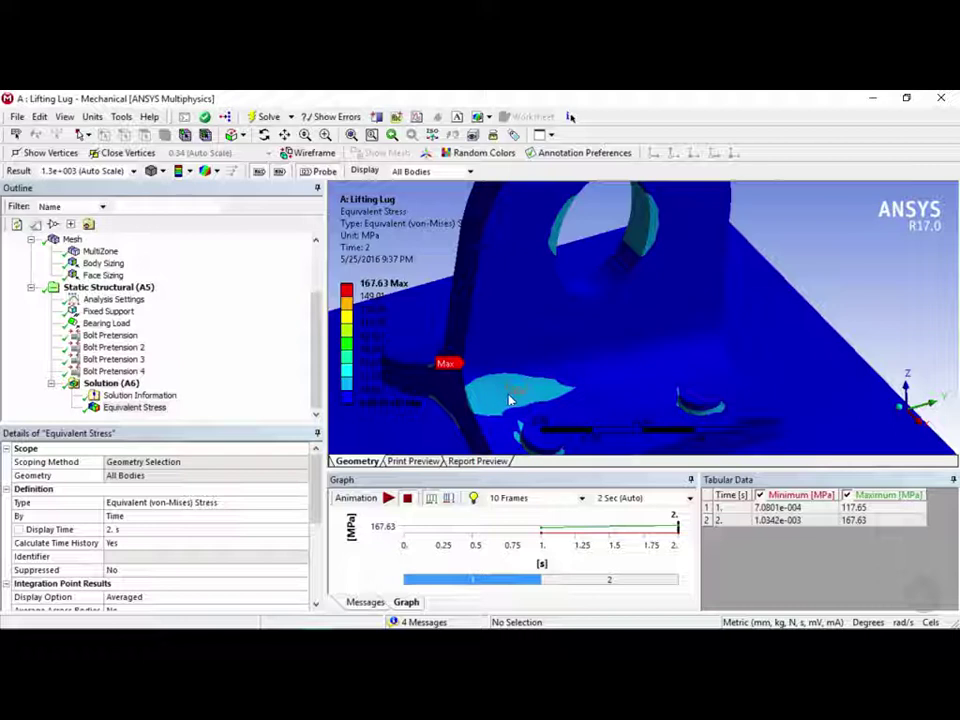
pyautogui.click(214, 172)
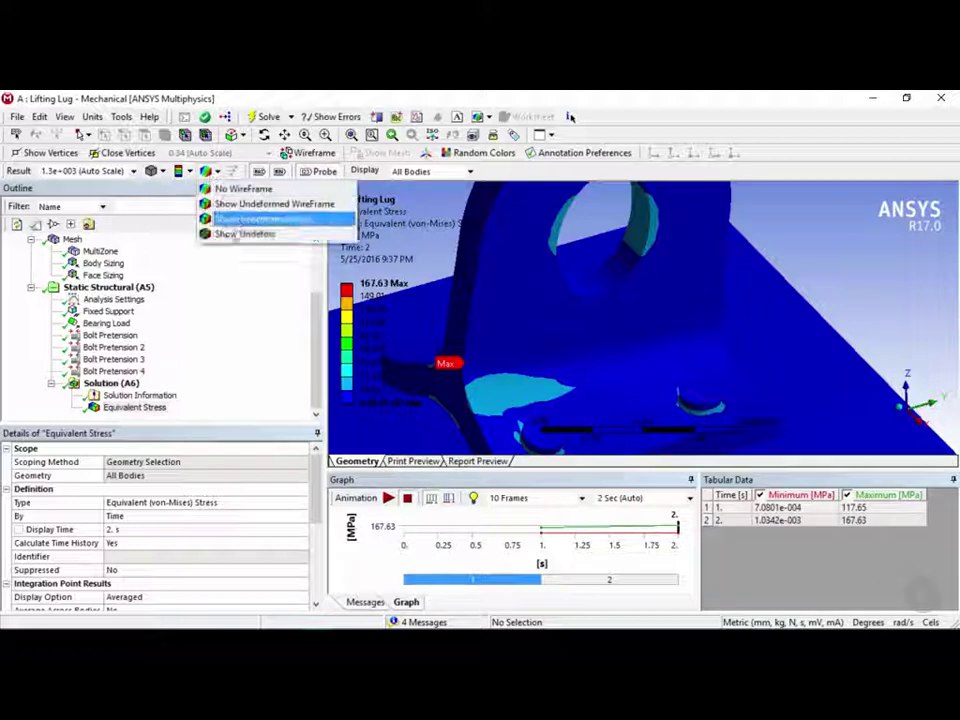
pyautogui.click(238, 232)
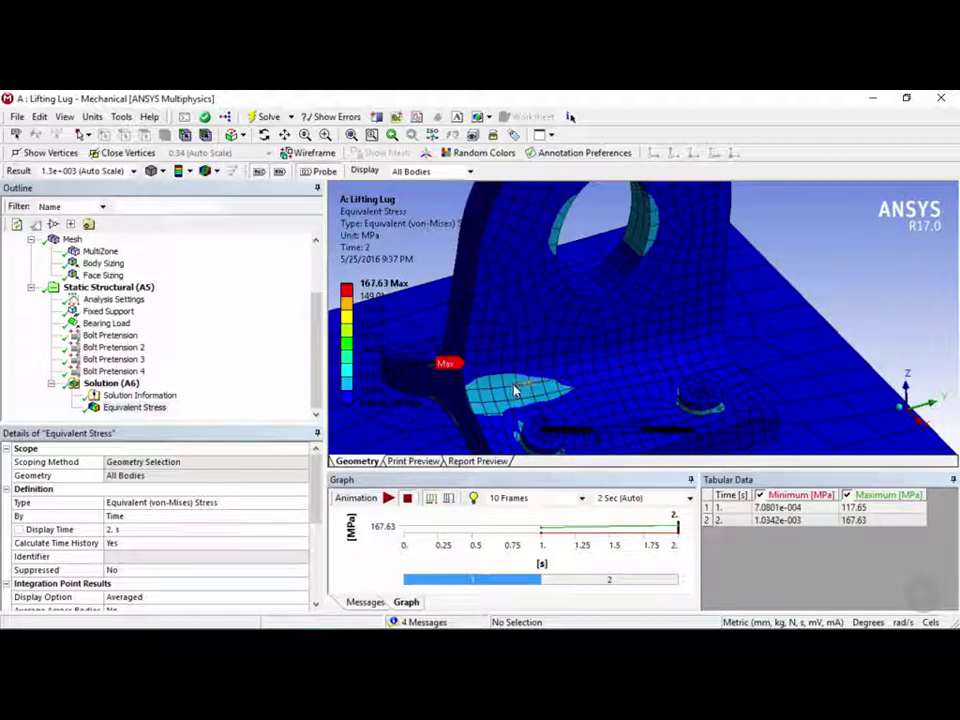
pyautogui.scroll(3, 512, 398)
pyautogui.moveTo(514, 386); pyautogui.dragTo(566, 356, button='middle')
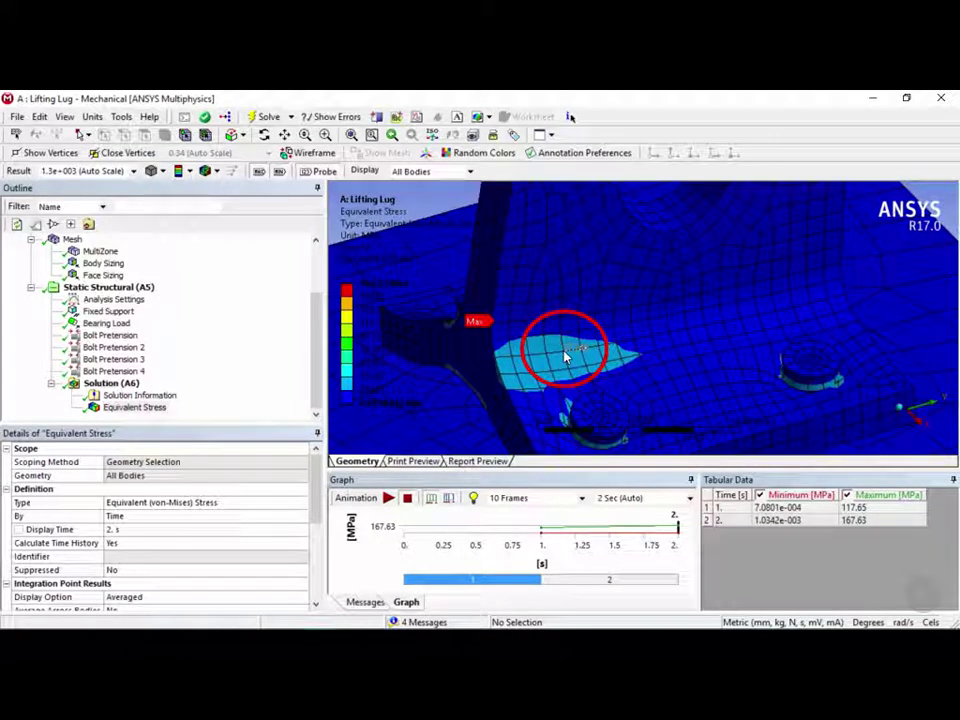
pyautogui.click(565, 357)
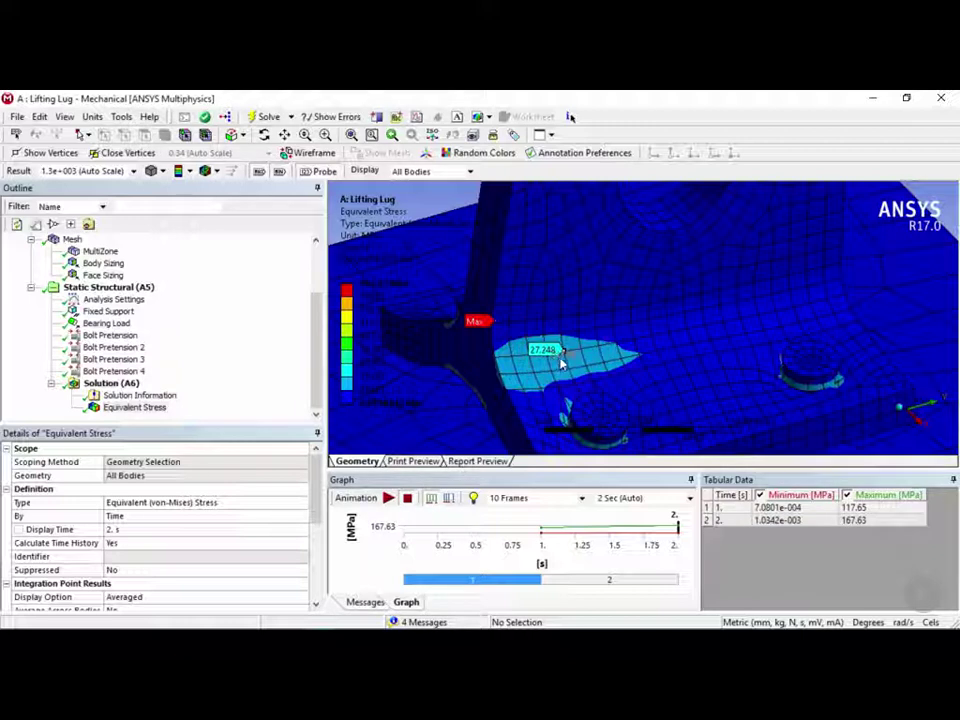
# Delete the 27.248 probe label.
pyautogui.scroll(-5, 562, 364)
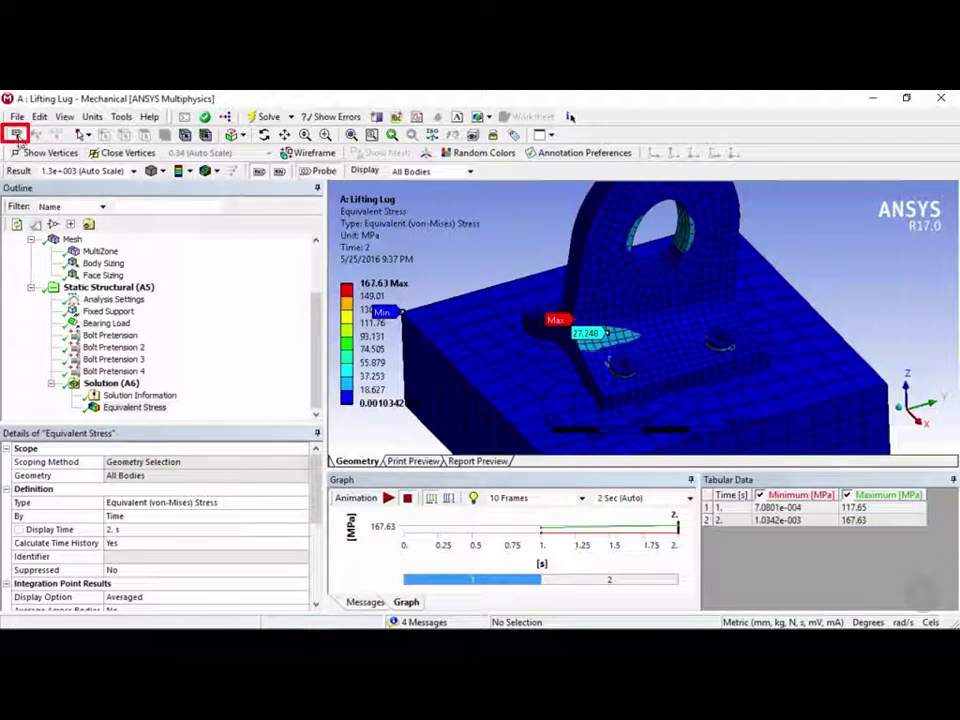
pyautogui.click(600, 335)
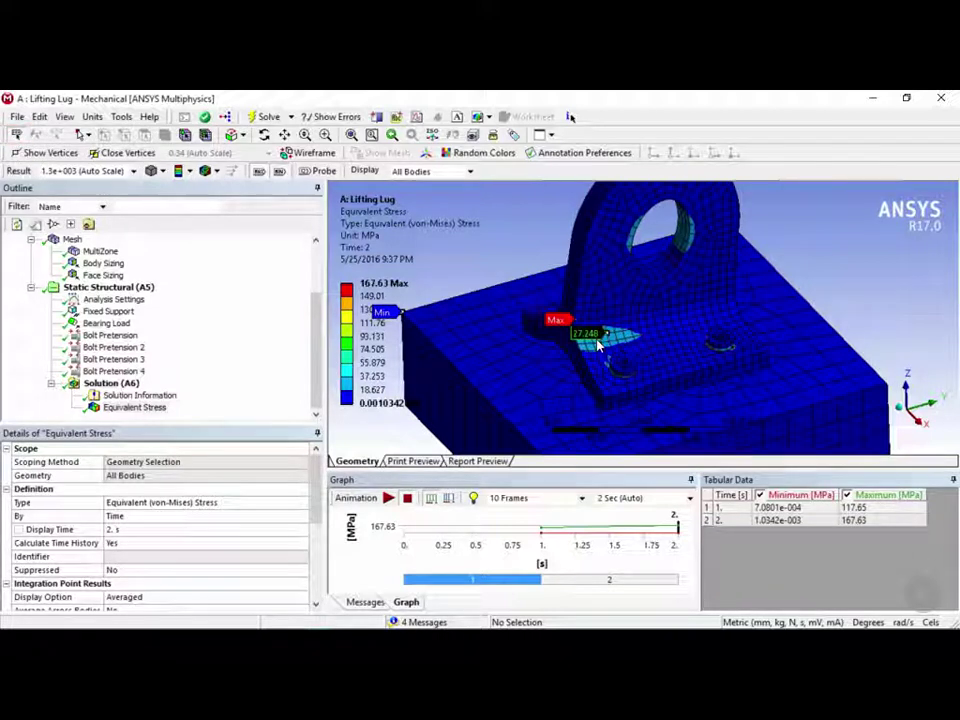
pyautogui.press('Delete')
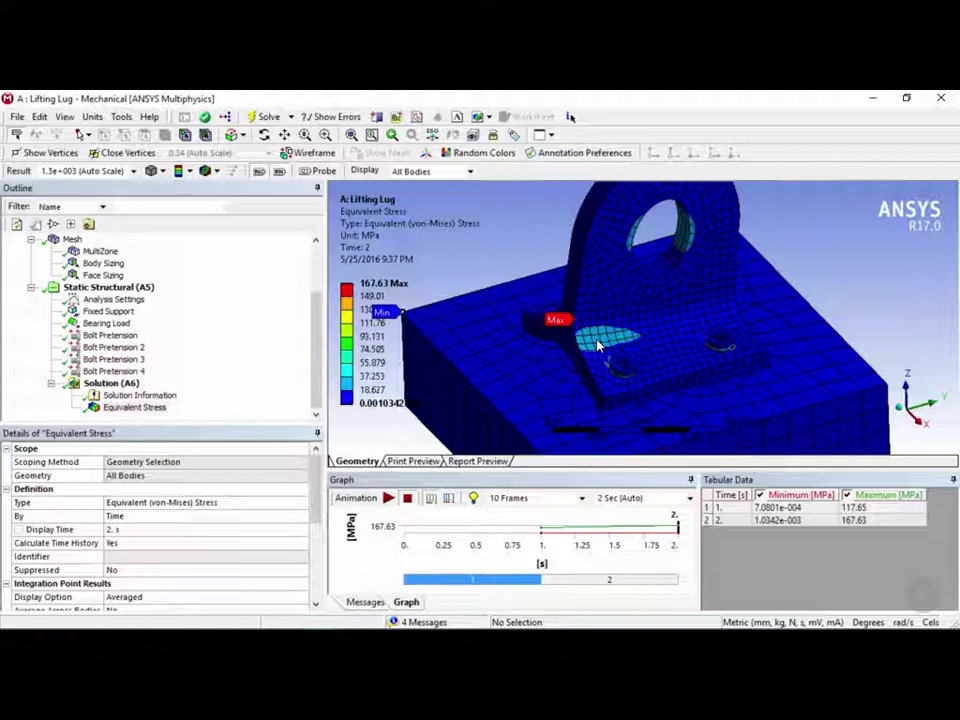
# Insert a Total Deformation result under Solution (A6) and evaluate it, giving 0.01701 mm max.
pyautogui.click(118, 384)
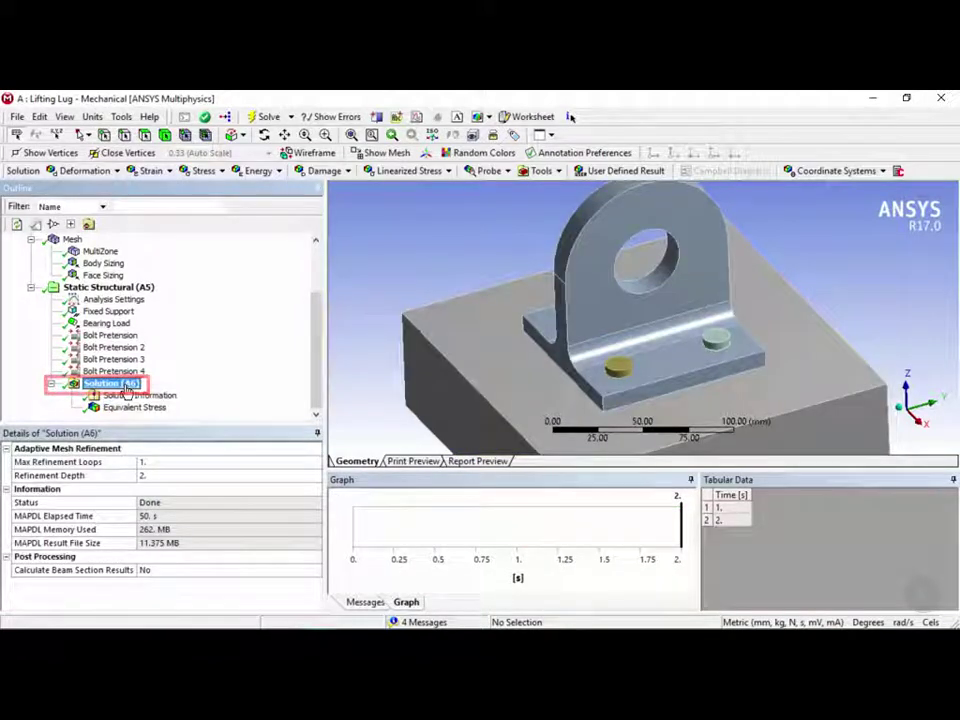
pyautogui.rightClick(126, 391)
pyautogui.moveTo(240, 393)
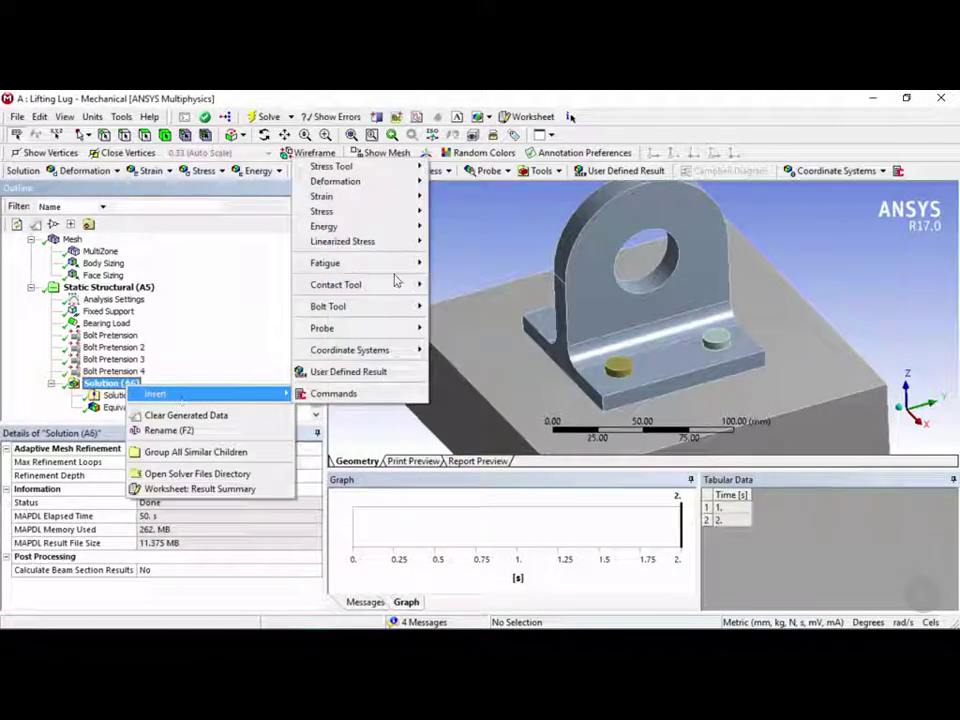
pyautogui.moveTo(405, 184)
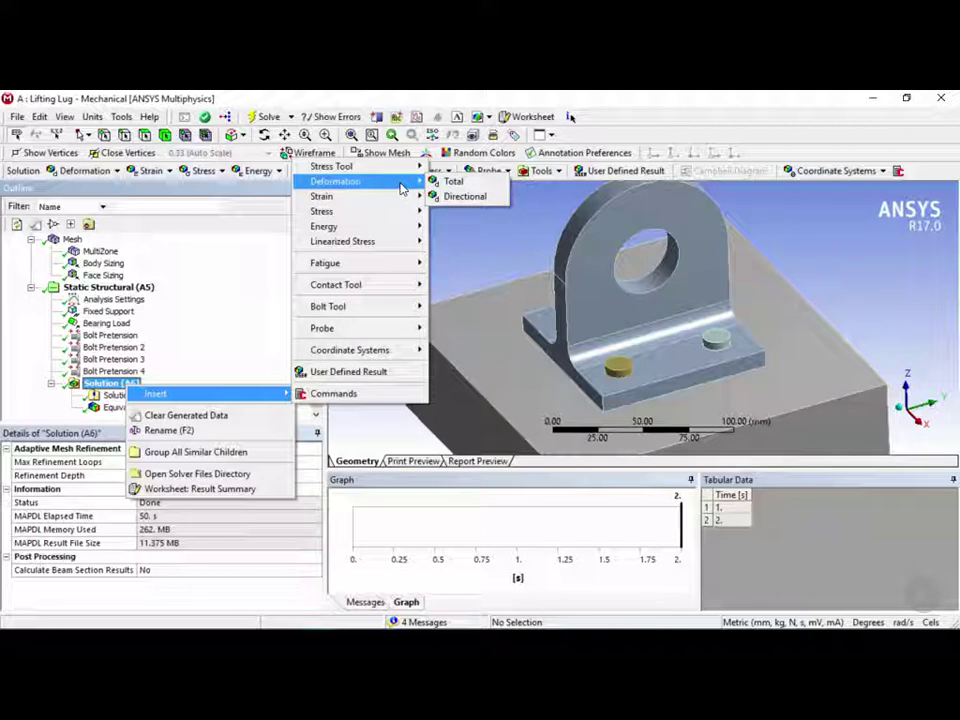
pyautogui.click(456, 182)
pyautogui.press('Return')
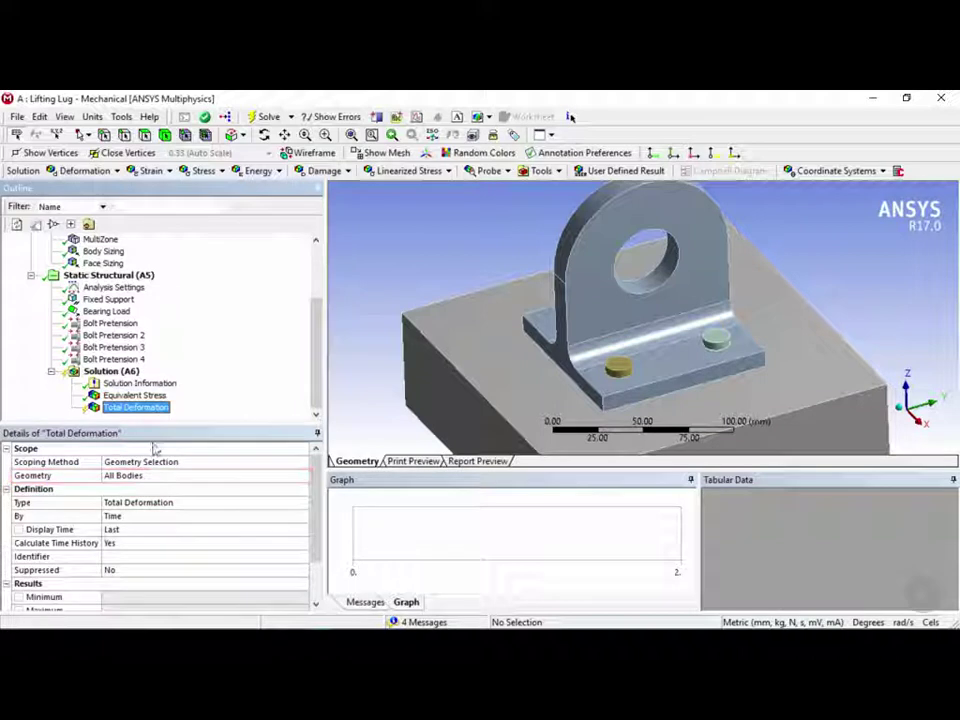
pyautogui.rightClick(158, 410)
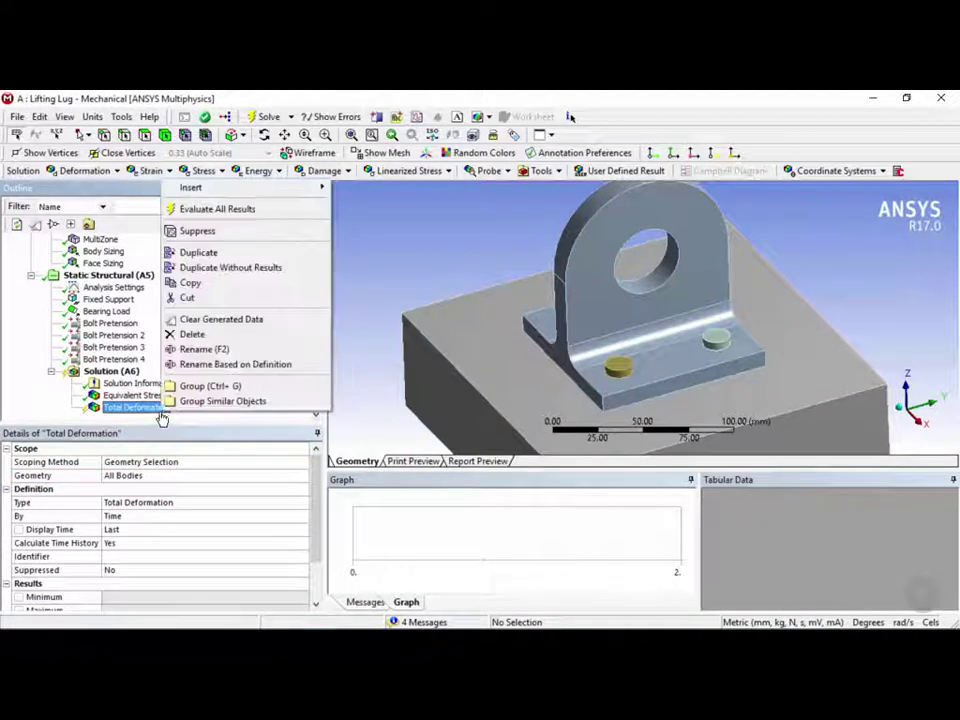
pyautogui.click(254, 211)
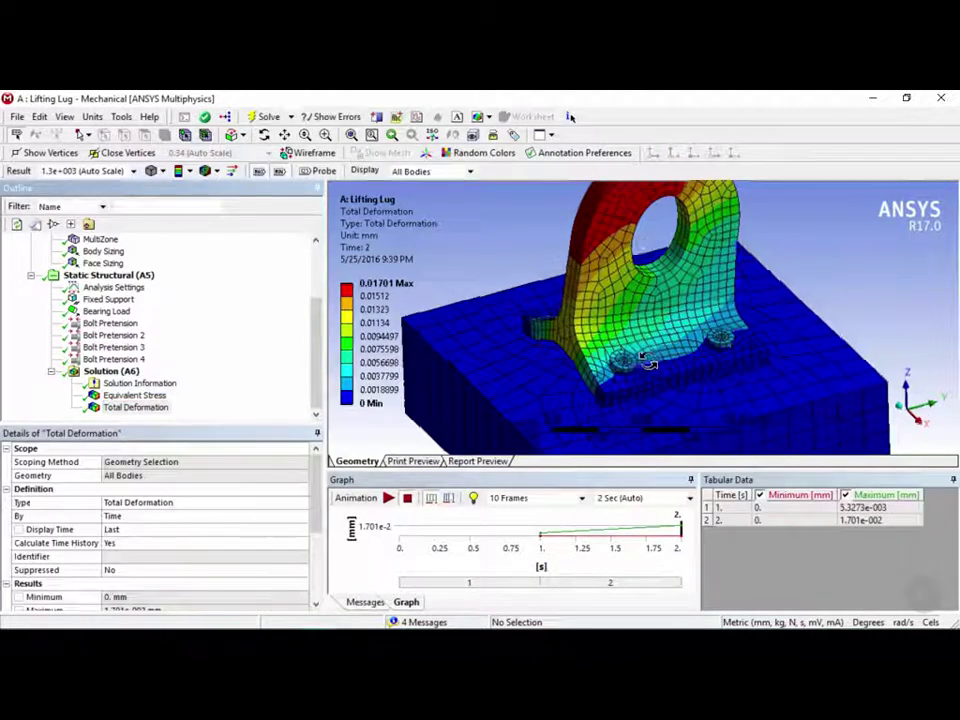
# Orbit the lug to a low side-on view, then underneath to see the base's 0 mm deformation.
pyautogui.moveTo(620, 362); pyautogui.dragTo(641, 371, button='middle')
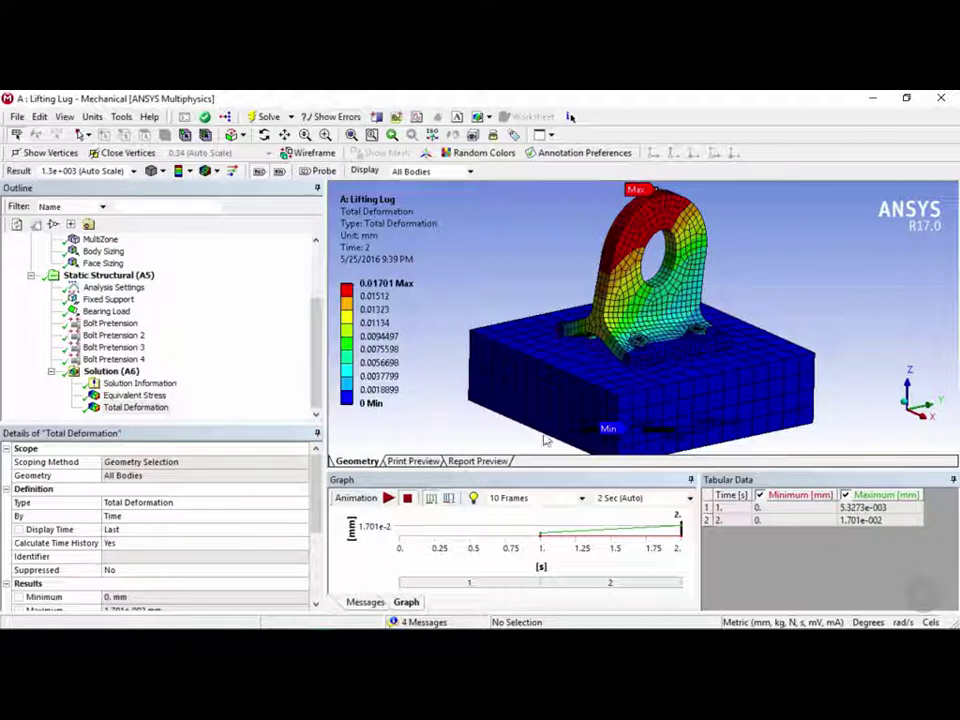
pyautogui.moveTo(634, 411); pyautogui.dragTo(600, 330, button='middle')
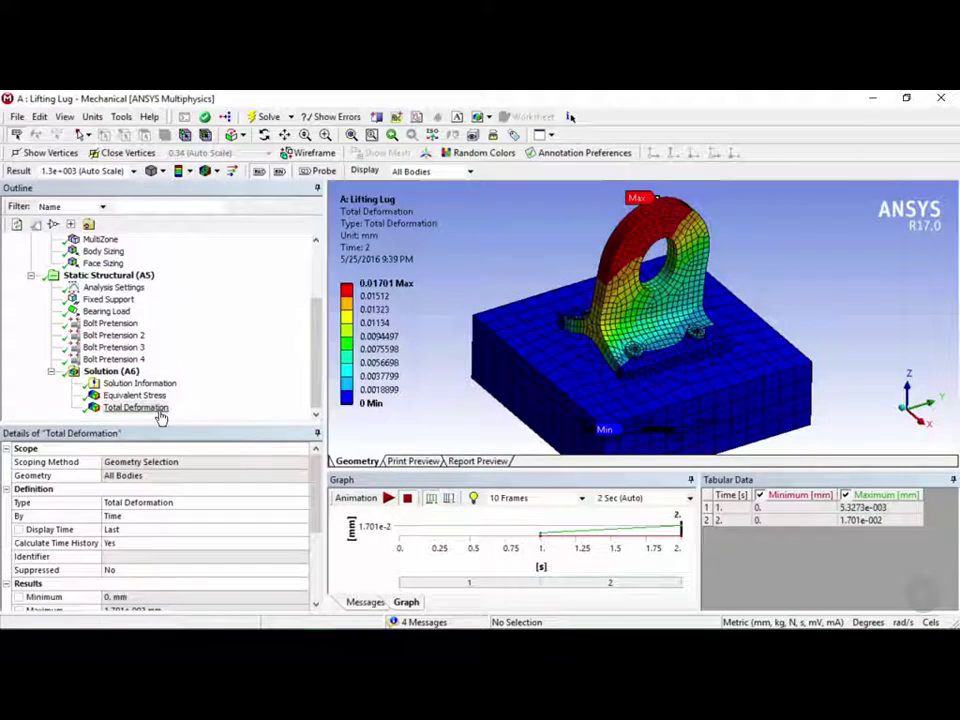
# Show total deformation as uniform-length vector arrows with a thinner arrow density.
pyautogui.click(233, 172)
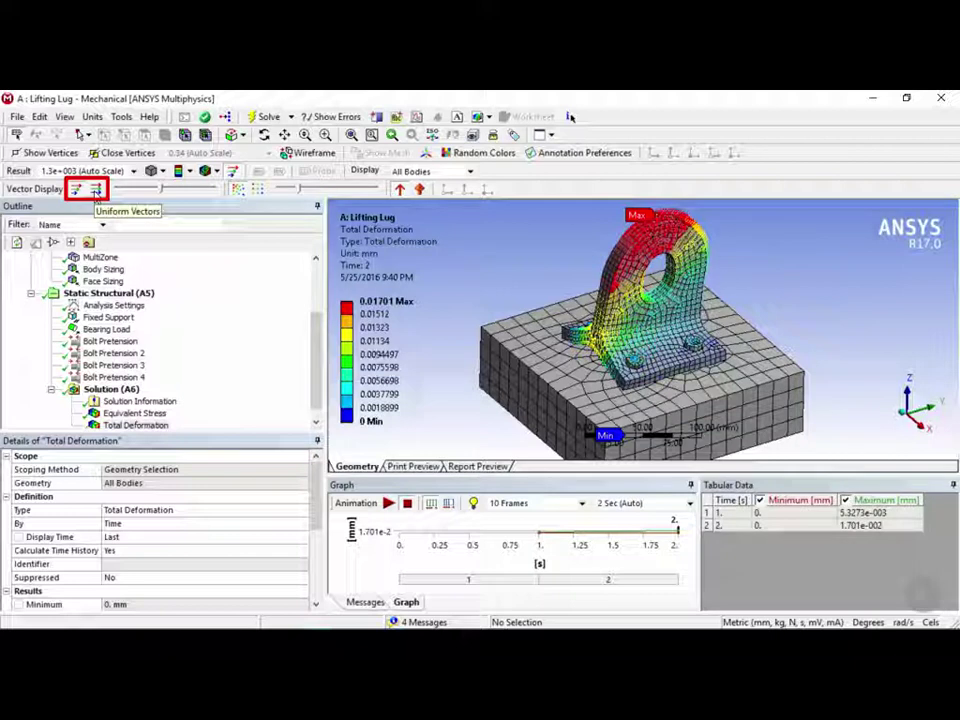
pyautogui.click(97, 190)
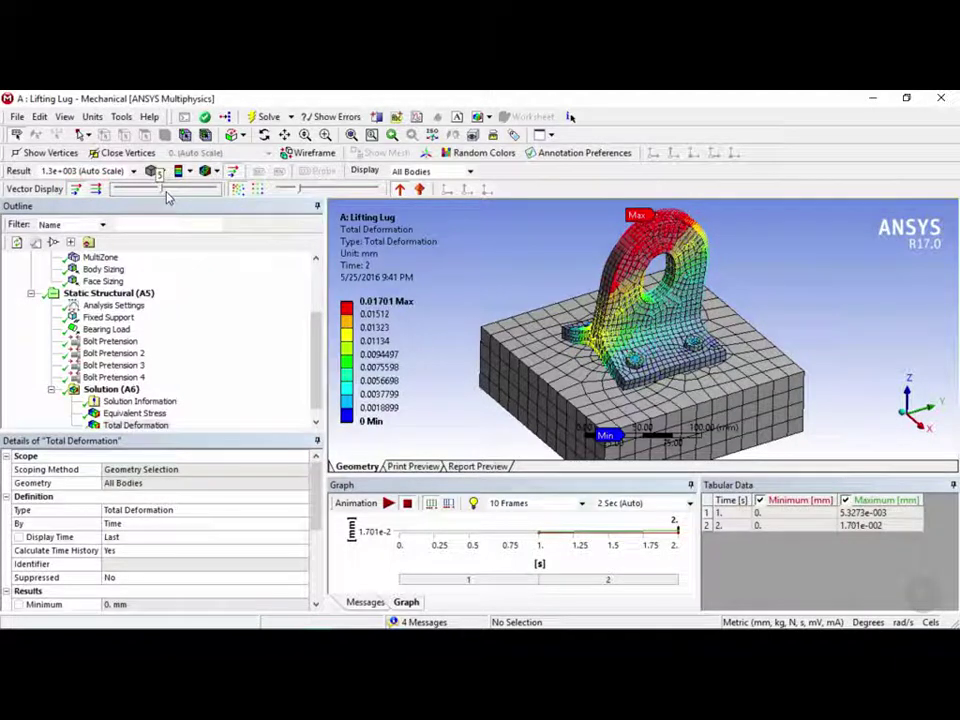
pyautogui.moveTo(185, 195); pyautogui.dragTo(162, 197)
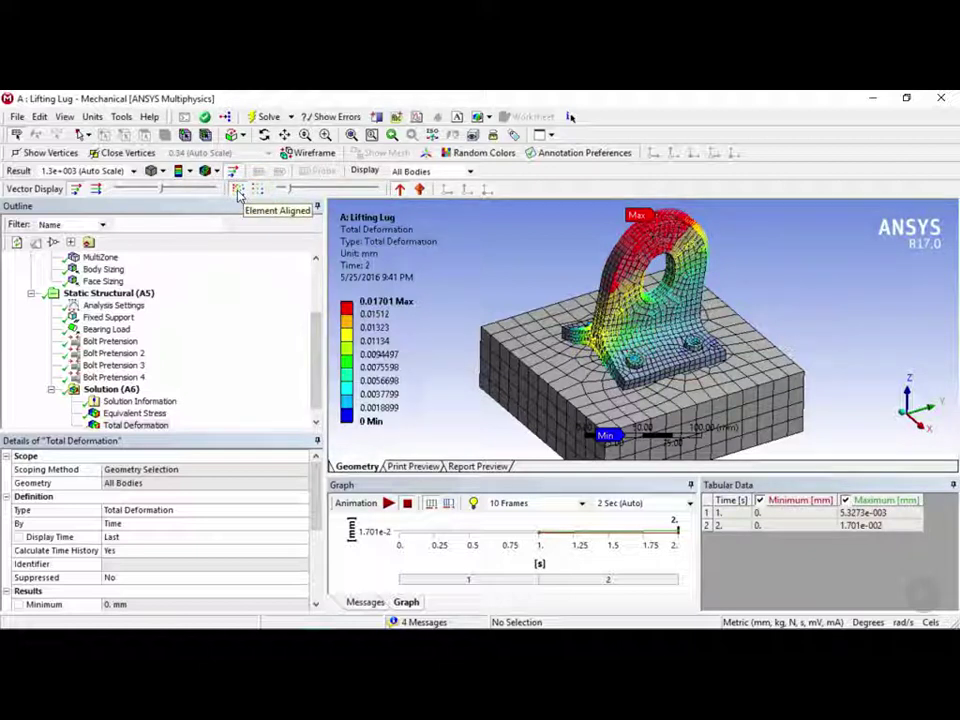
# Align the vectors to elements, adjust their length, draw them as solid arrows, then restore contour bands.
pyautogui.click(257, 190)
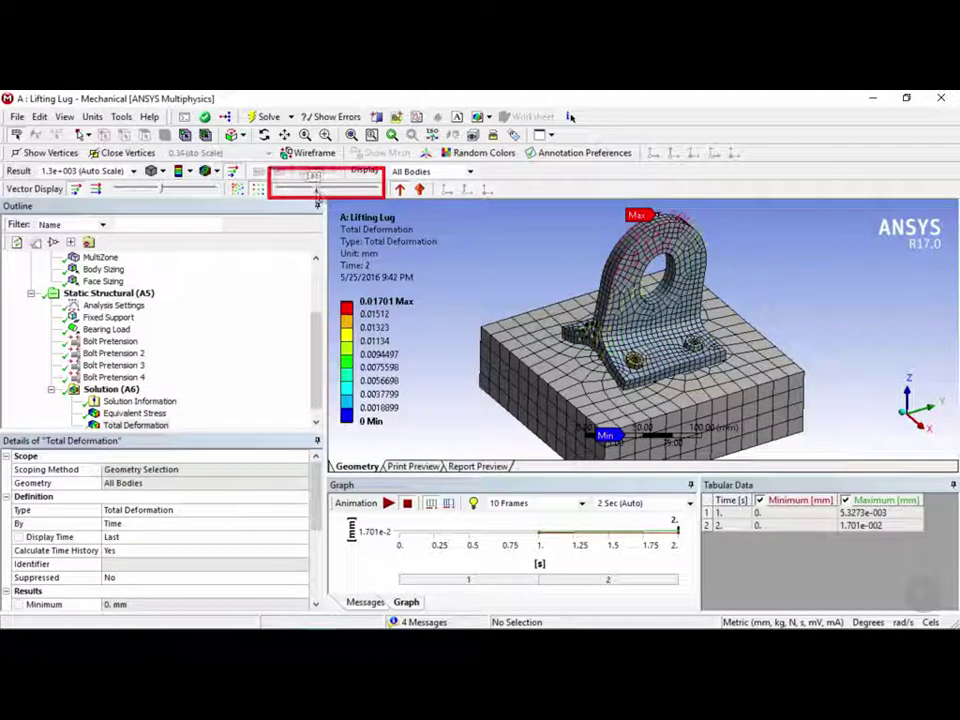
pyautogui.moveTo(317, 195); pyautogui.dragTo(321, 193)
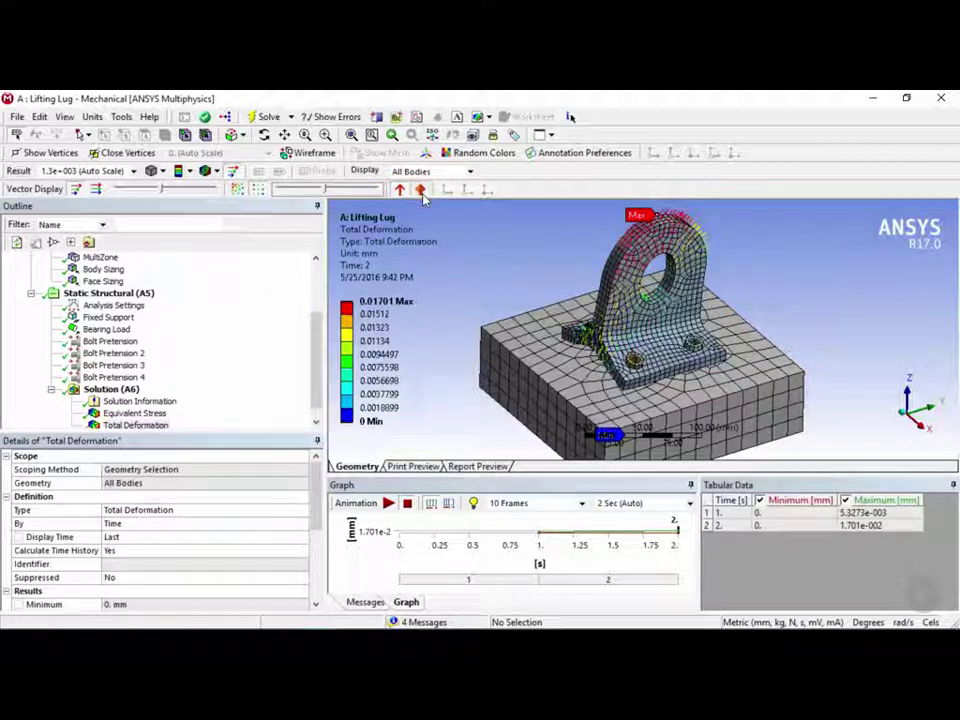
pyautogui.click(421, 190)
pyautogui.scroll(6, 729, 261)
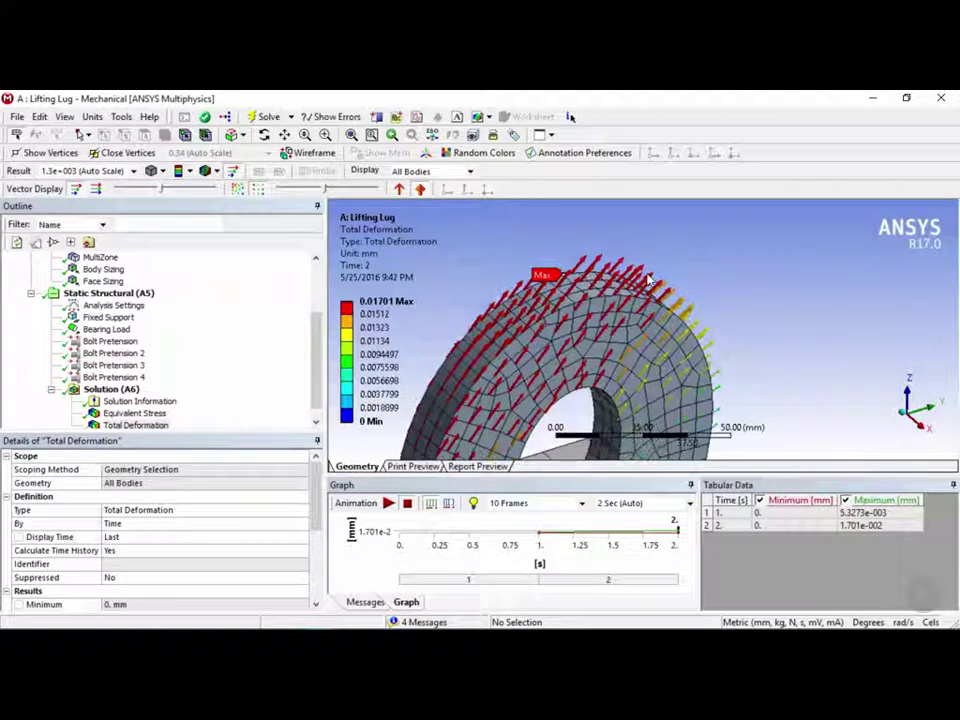
pyautogui.scroll(-6, 745, 335)
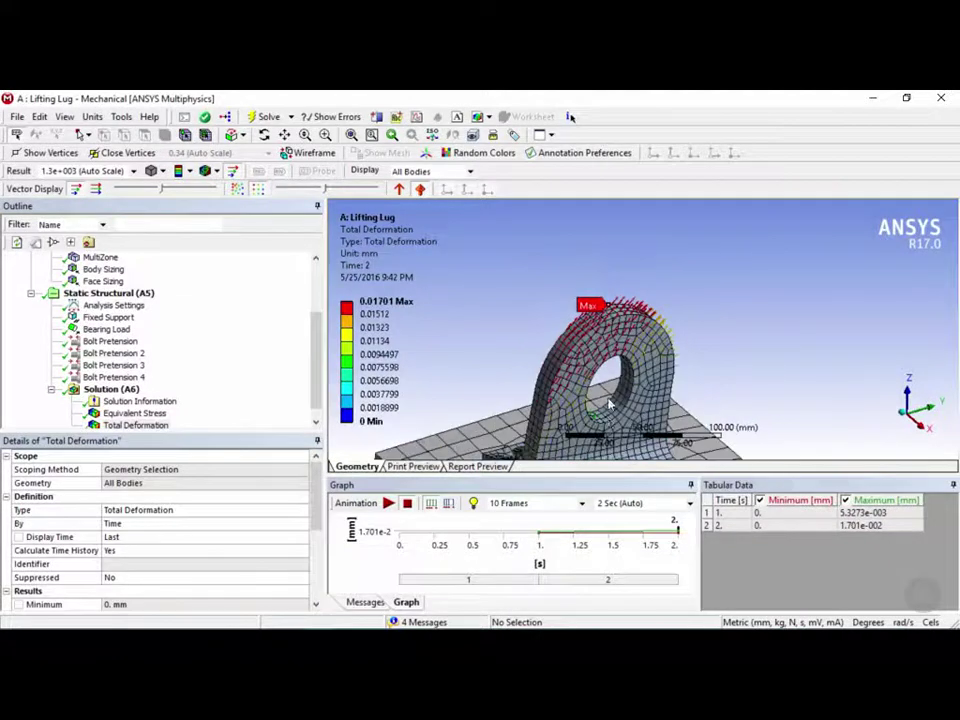
pyautogui.click(233, 172)
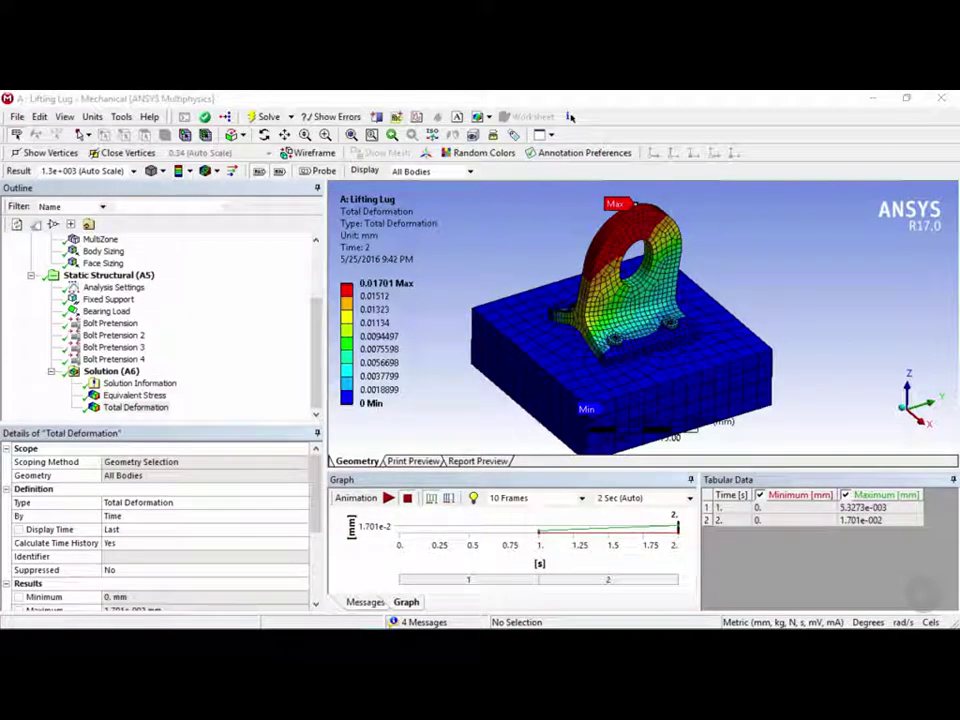
# Split the graphics area into four viewports with Equivalent Stress in the top-right one.
pyautogui.click(549, 136)
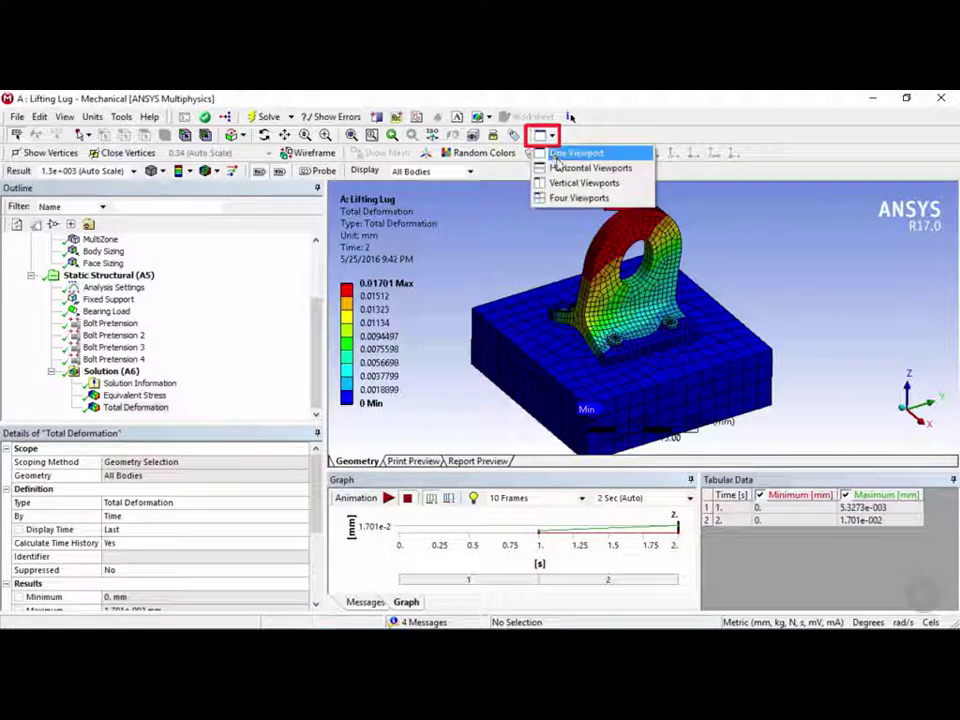
pyautogui.click(602, 198)
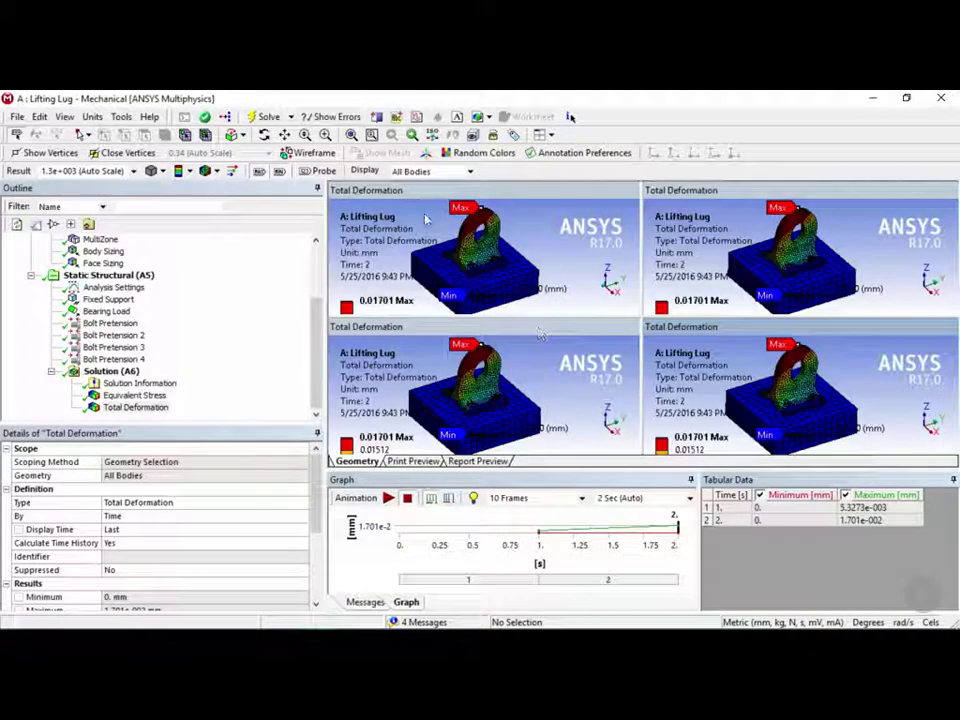
pyautogui.click(724, 193)
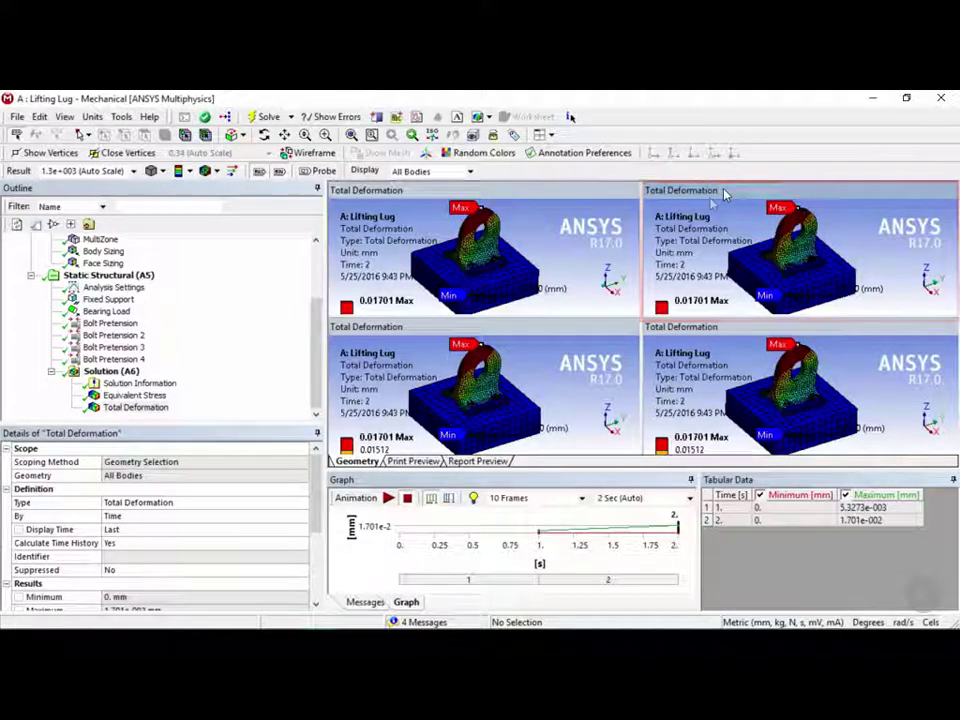
pyautogui.click(135, 395)
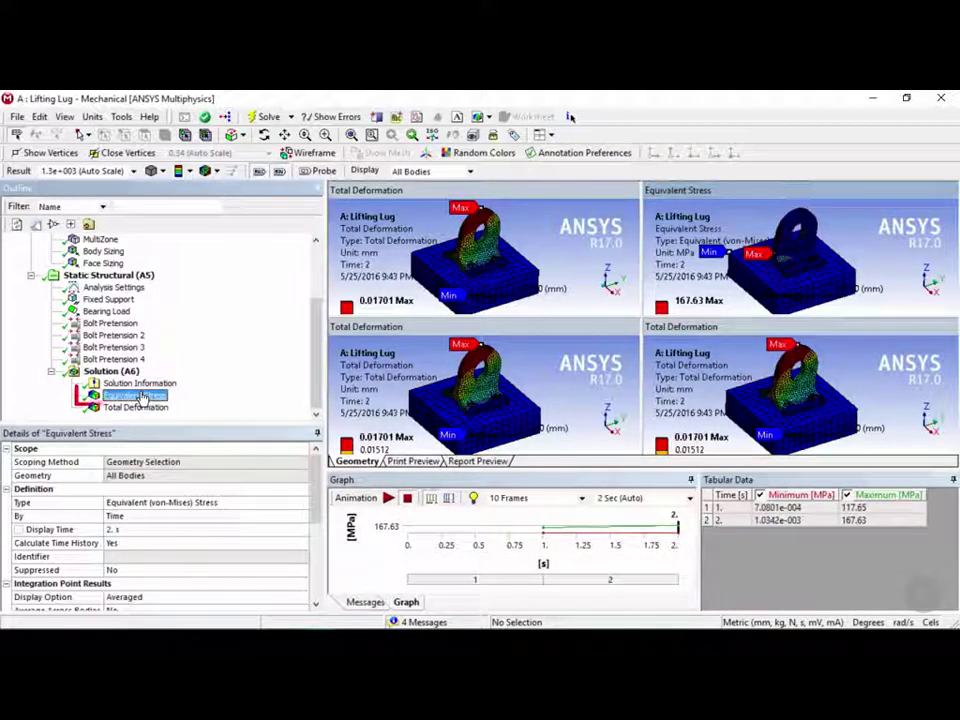
# Activate the top-left viewport, then return to a single-viewport layout.
pyautogui.click(383, 196)
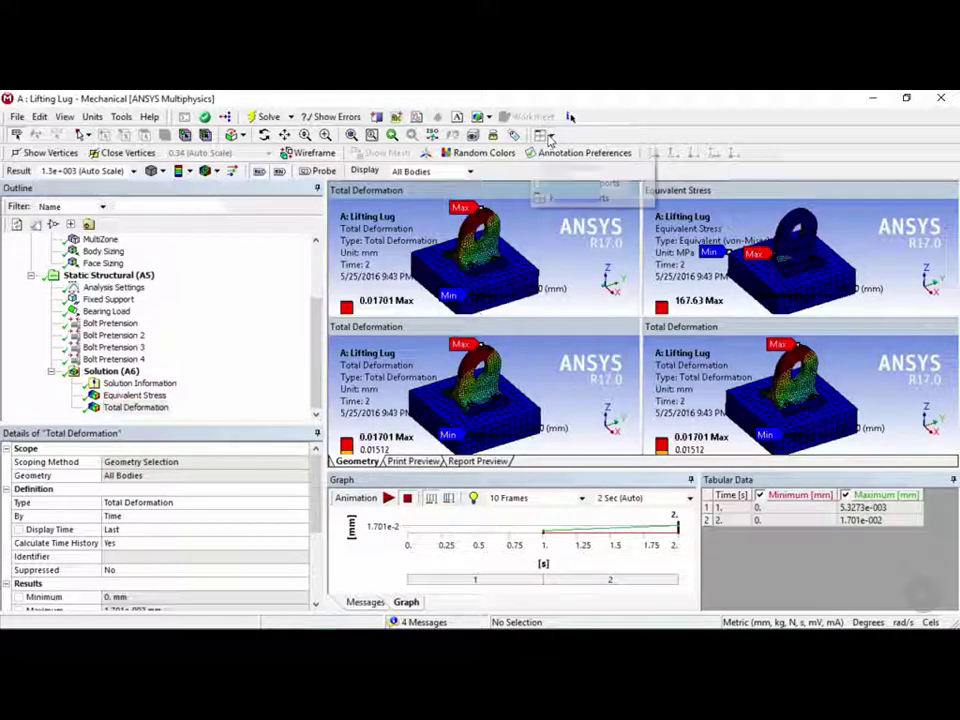
pyautogui.click(547, 135)
pyautogui.click(571, 155)
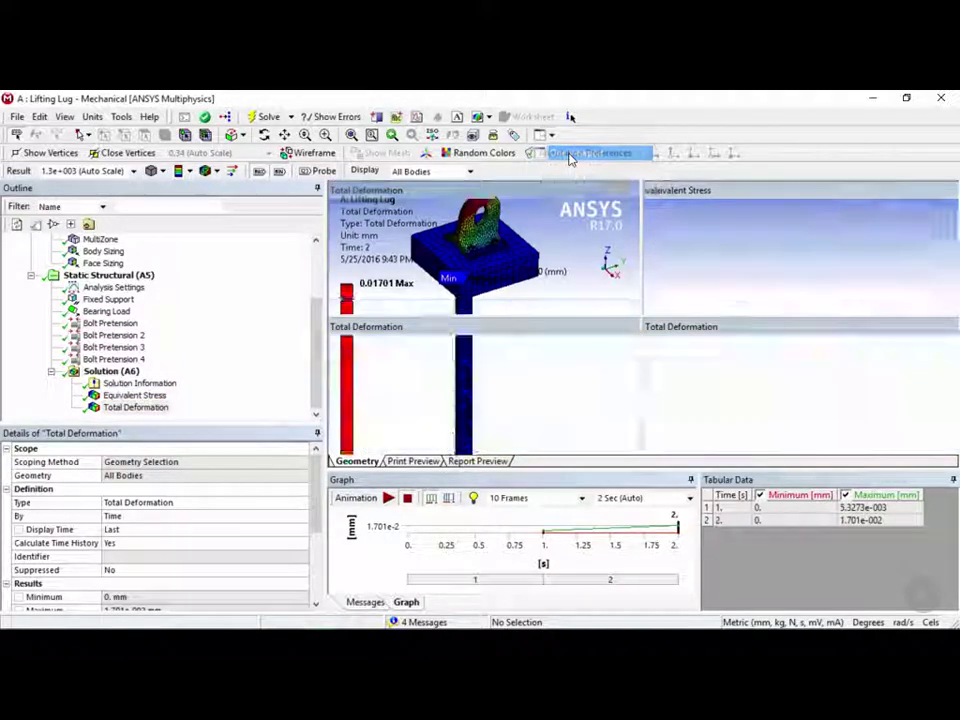